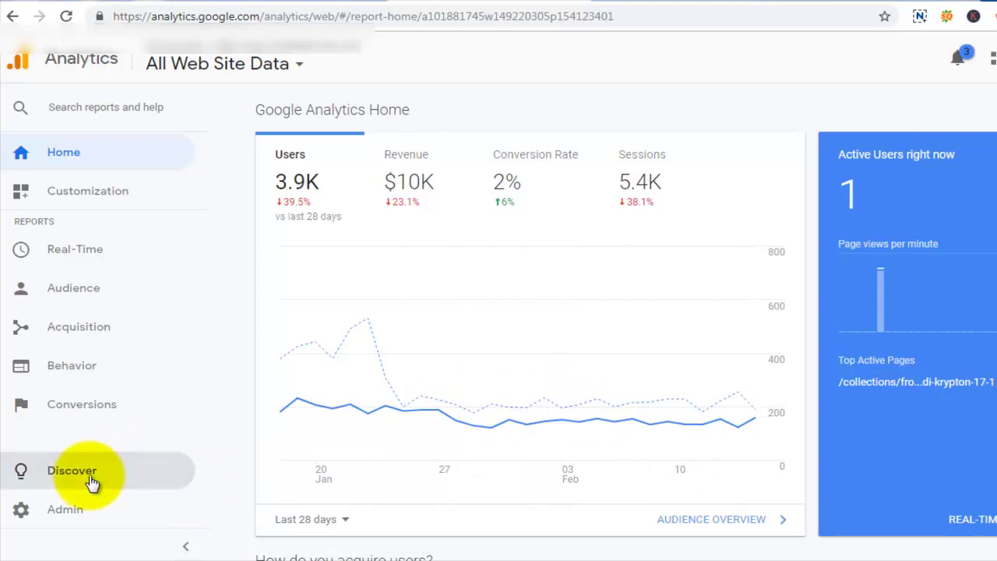
# Step: In Analytics Admin, open Audience Definitions > Audiences and tick the Checkout Abandoned audience
pyautogui.click(3, 514)
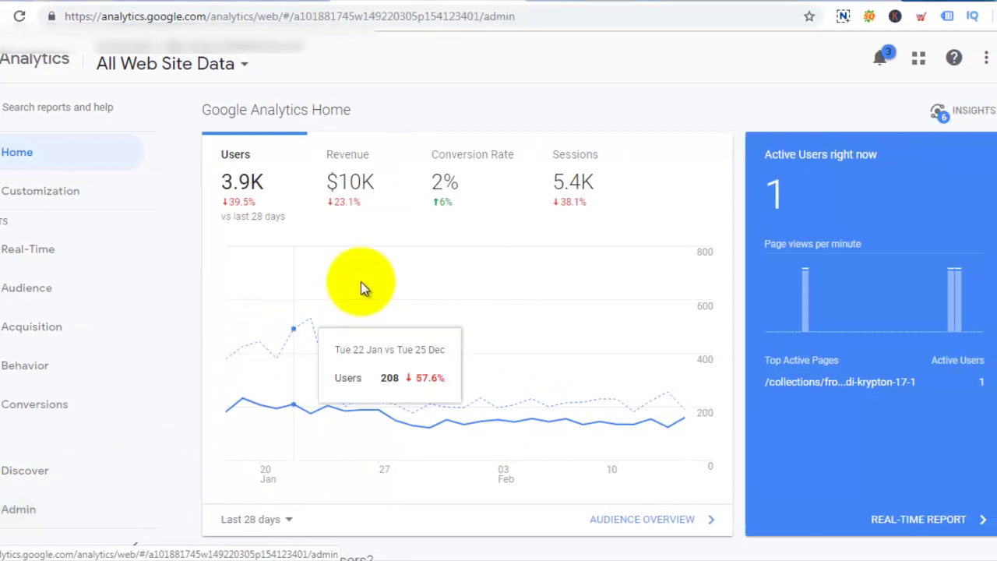
pyautogui.scroll(-3, 523, 303)
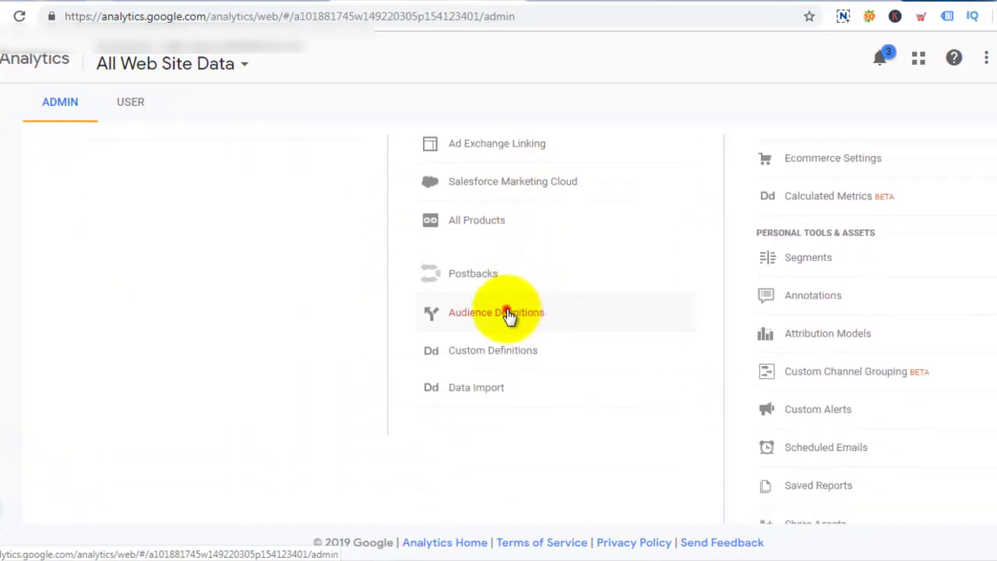
pyautogui.click(508, 316)
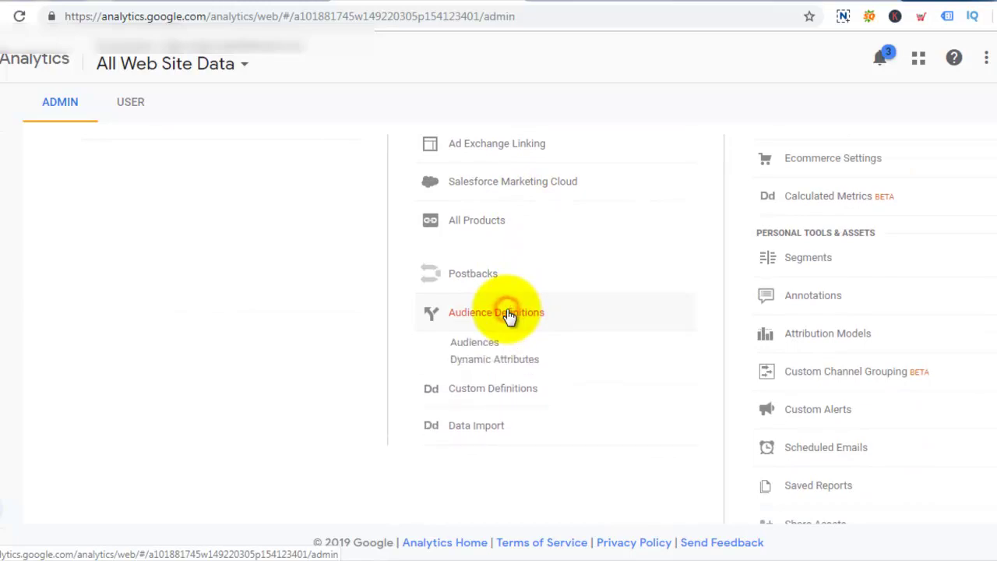
pyautogui.click(467, 342)
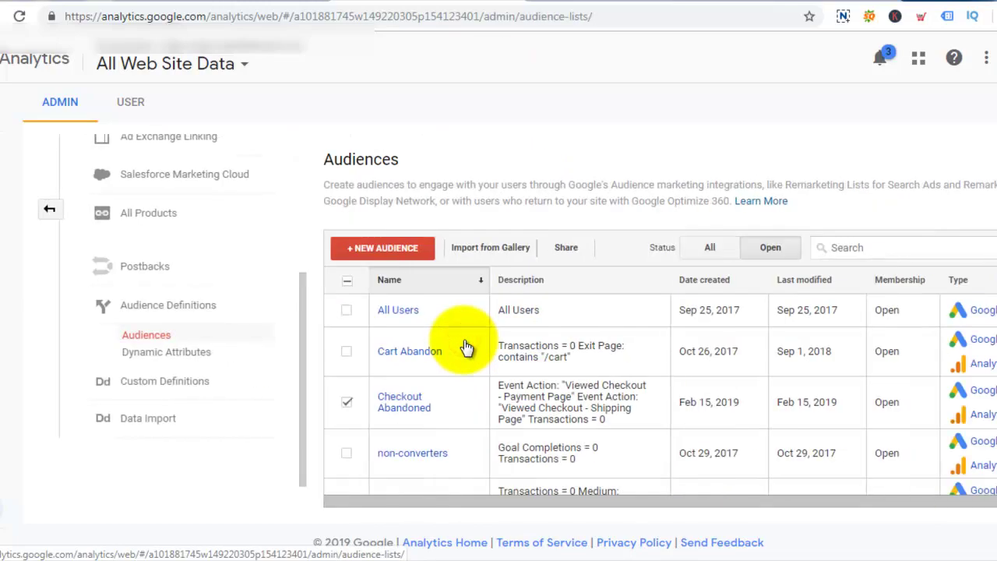
pyautogui.scroll(-1, 491, 348)
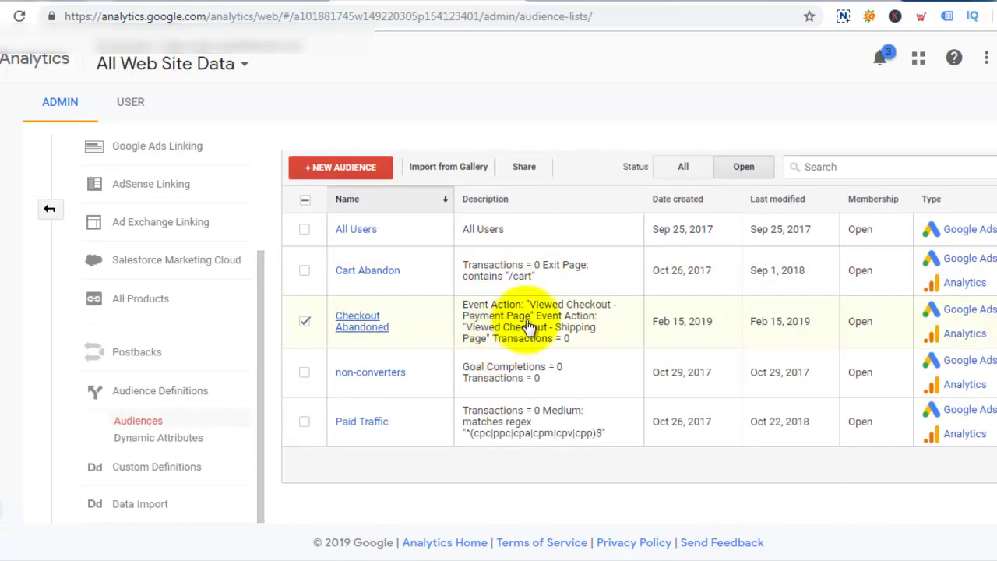
pyautogui.scroll(-1, 556, 222)
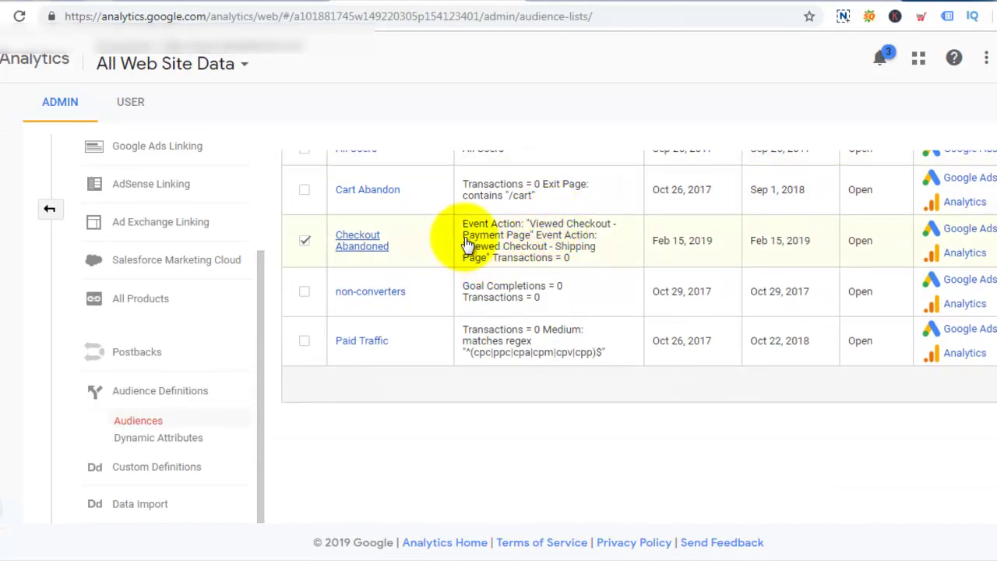
pyautogui.scroll(1, 468, 238)
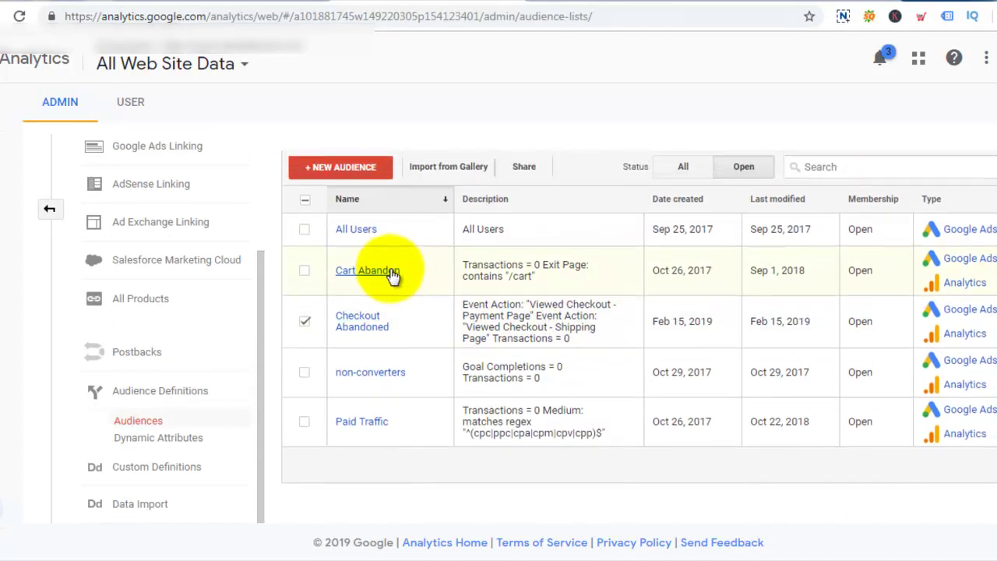
pyautogui.click(305, 322)
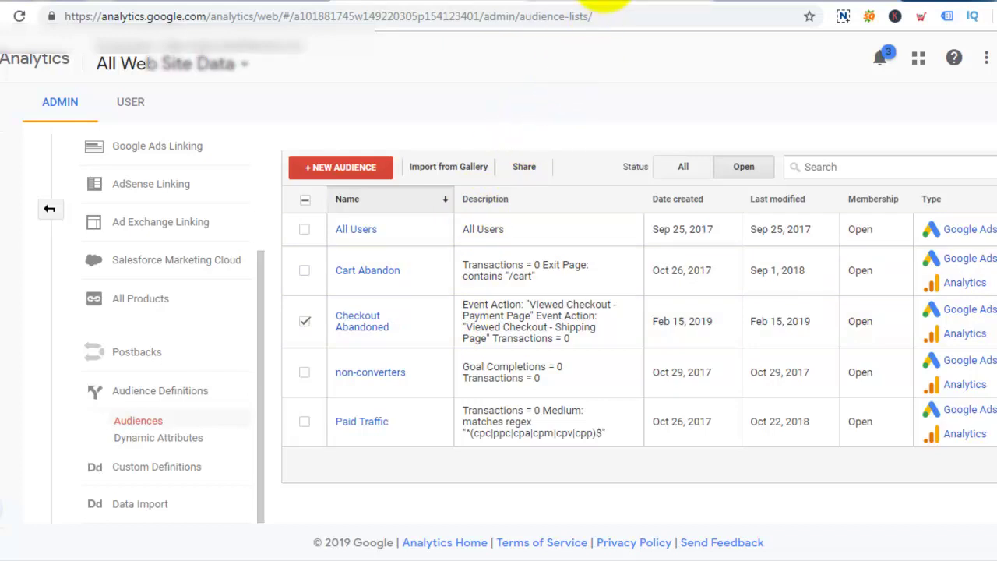
# Step: From the Google Ads campaigns page, start a new campaign with the + button
pyautogui.click(606, 5)
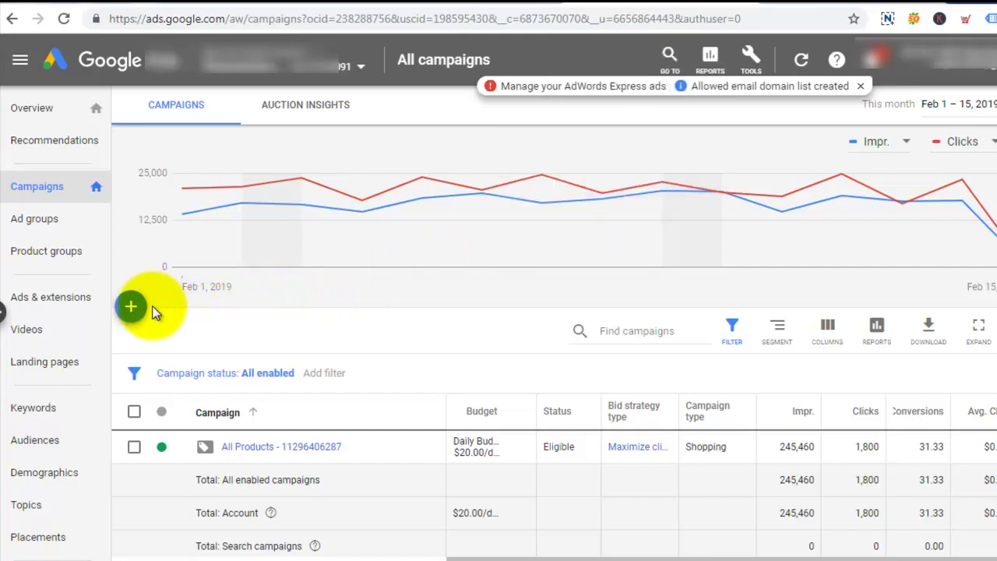
pyautogui.click(128, 311)
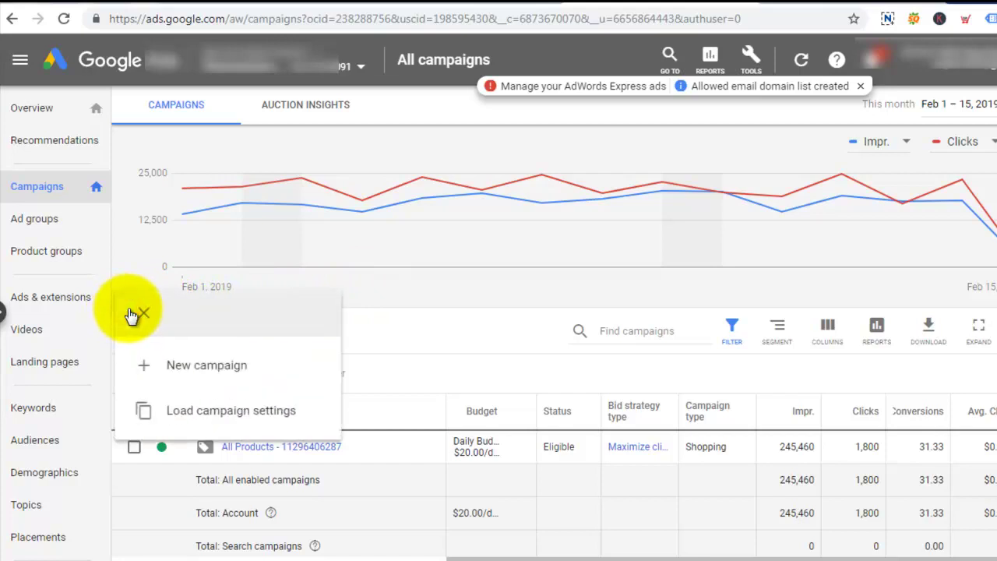
pyautogui.click(222, 370)
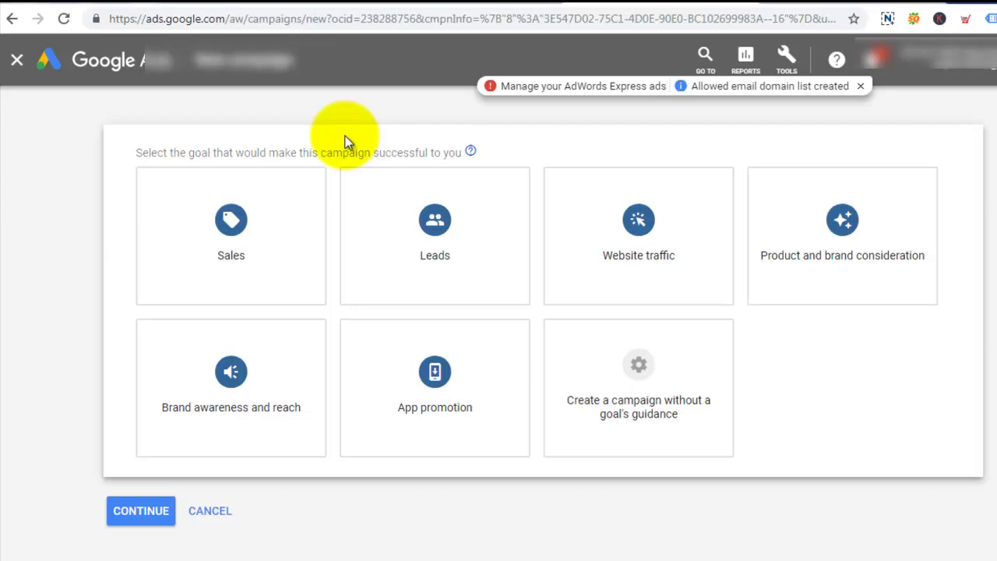
# Step: Pick the Sales goal and a standard Display campaign type, then continue to settings
pyautogui.click(241, 199)
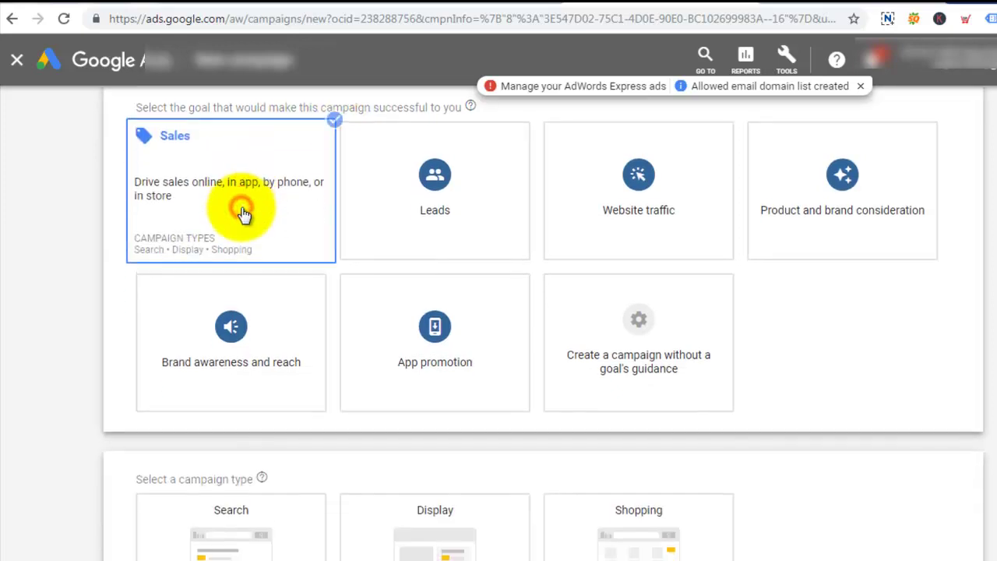
pyautogui.scroll(-1, 691, 293)
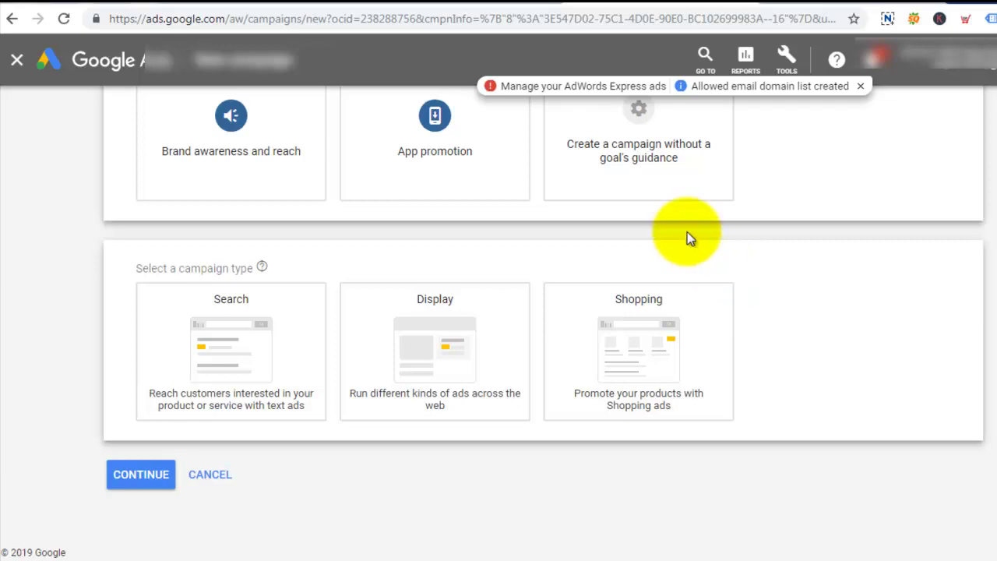
pyautogui.click(442, 341)
pyautogui.scroll(-2, 444, 340)
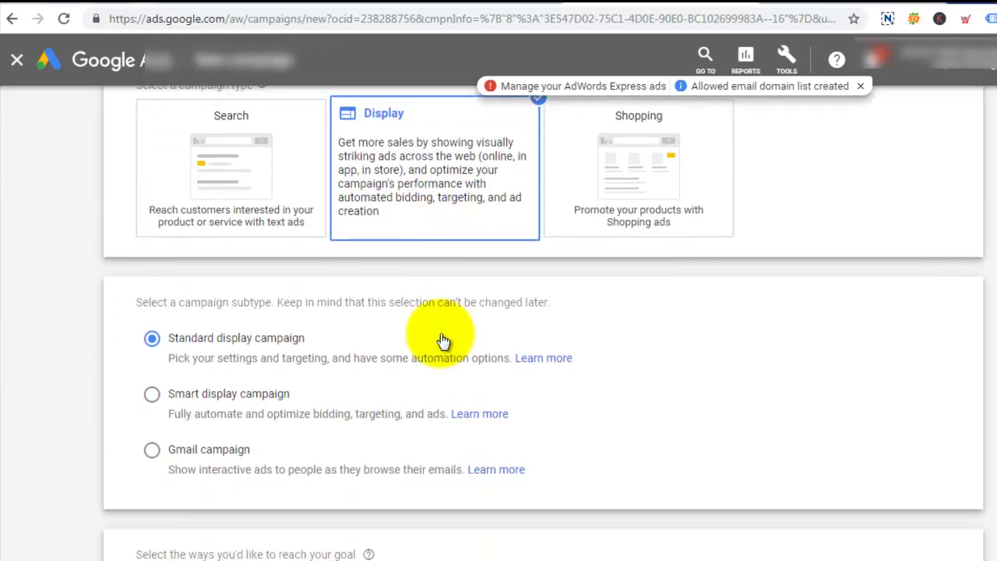
pyautogui.scroll(-1, 510, 328)
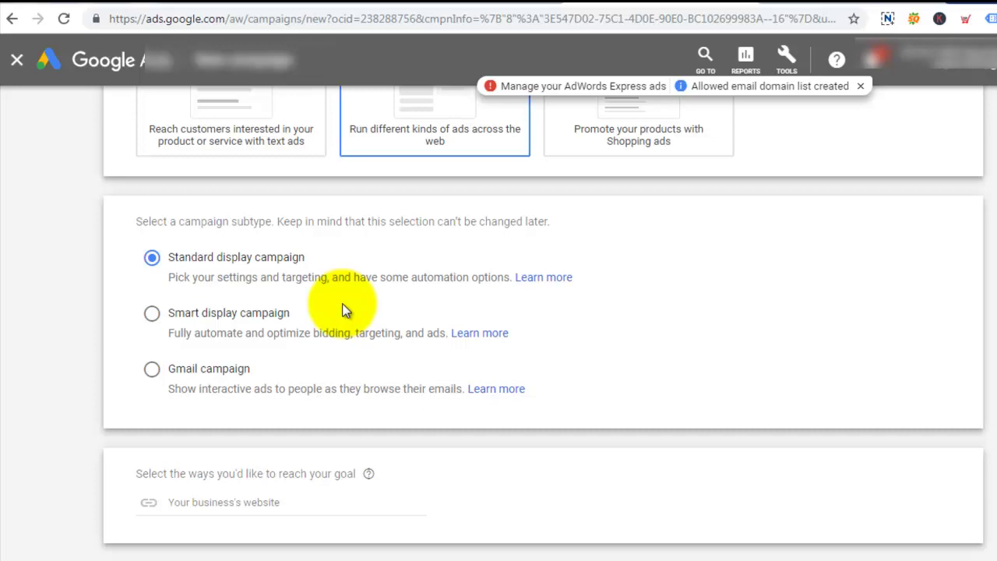
pyautogui.scroll(-2, 343, 308)
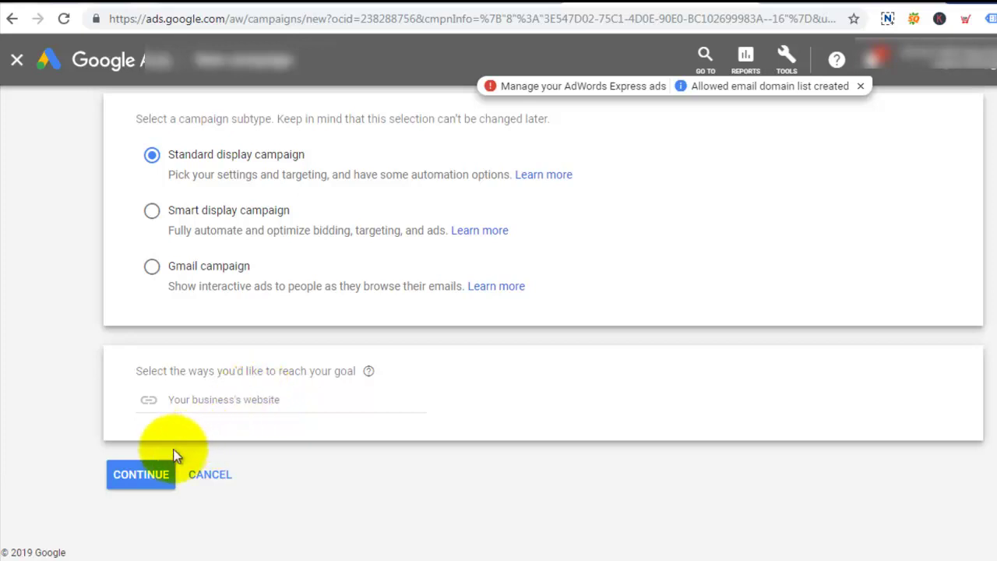
pyautogui.click(148, 475)
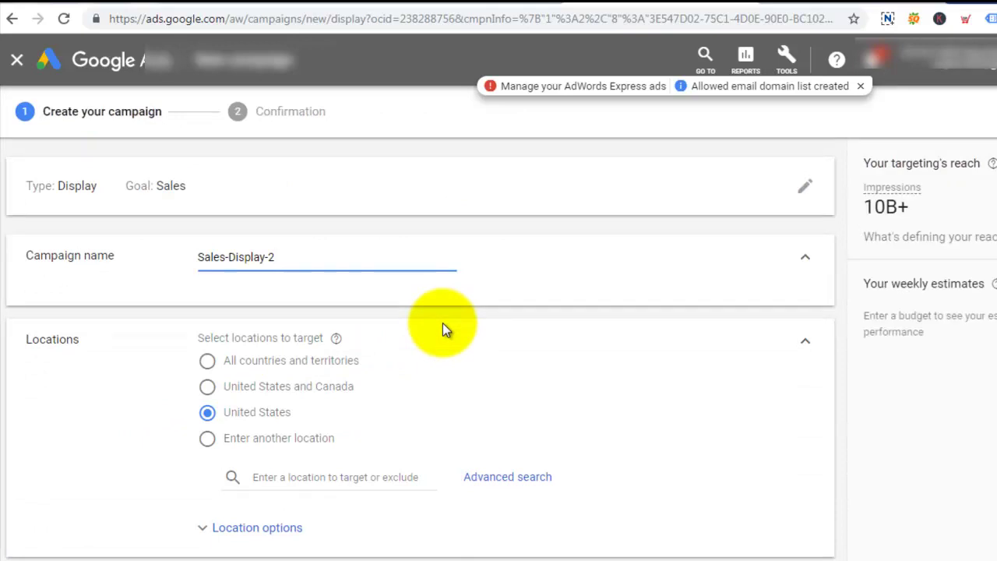
# Step: Replace the default campaign name Sales-Display-2 with 'Dynamic Retargeting'
pyautogui.press('BackSpace')
pyautogui.press('BackSpace')
pyautogui.press('BackSpace')
pyautogui.press('BackSpace')
pyautogui.press('BackSpace')
pyautogui.press('BackSpace')
pyautogui.press('BackSpace')
pyautogui.press('BackSpace')
pyautogui.press('BackSpace')
pyautogui.press('BackSpace')
pyautogui.press('BackSpace')
pyautogui.press('BackSpace')
pyautogui.press('BackSpace')
pyautogui.press('BackSpace')
pyautogui.press('BackSpace')
pyautogui.write('Dy')
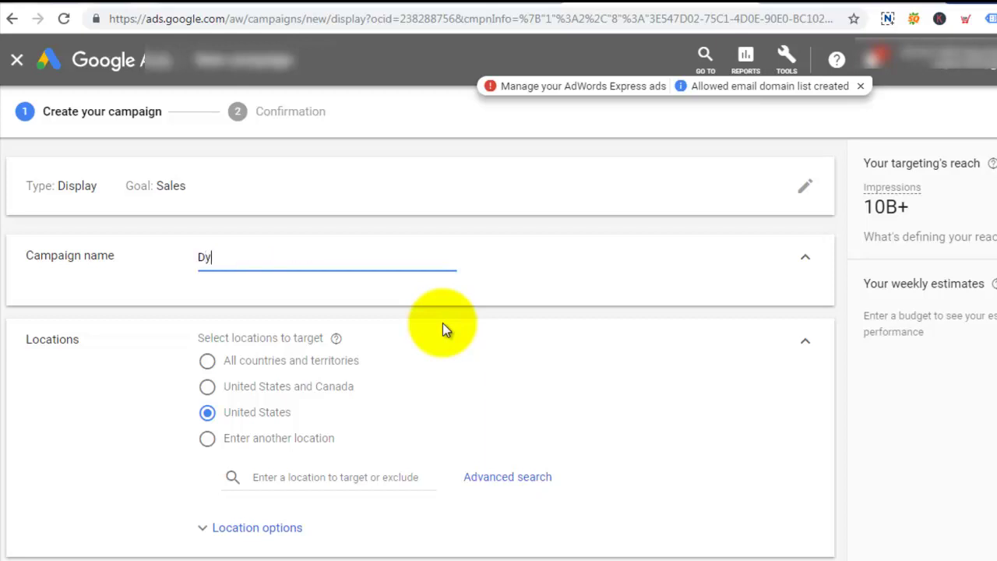
pyautogui.write('namic Retargeting')
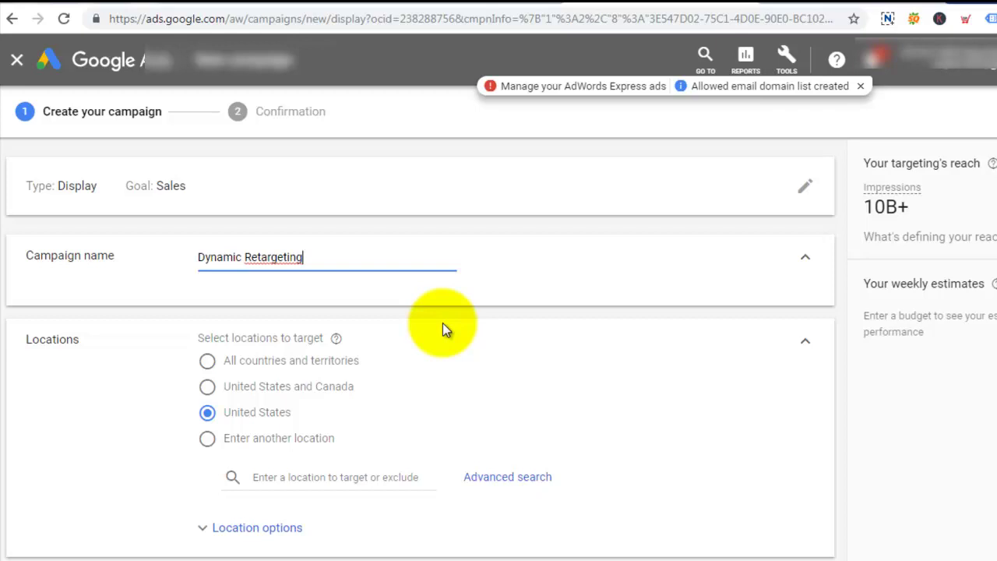
pyautogui.scroll(-1, 442, 323)
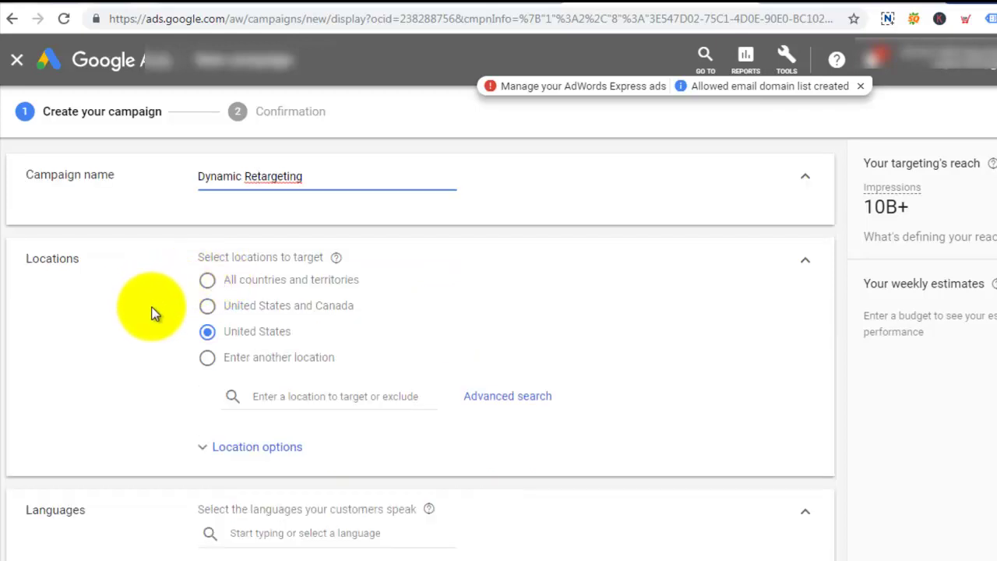
# Step: Restrict location targeting to 'People in your targeted locations' only
pyautogui.scroll(-1, 151, 309)
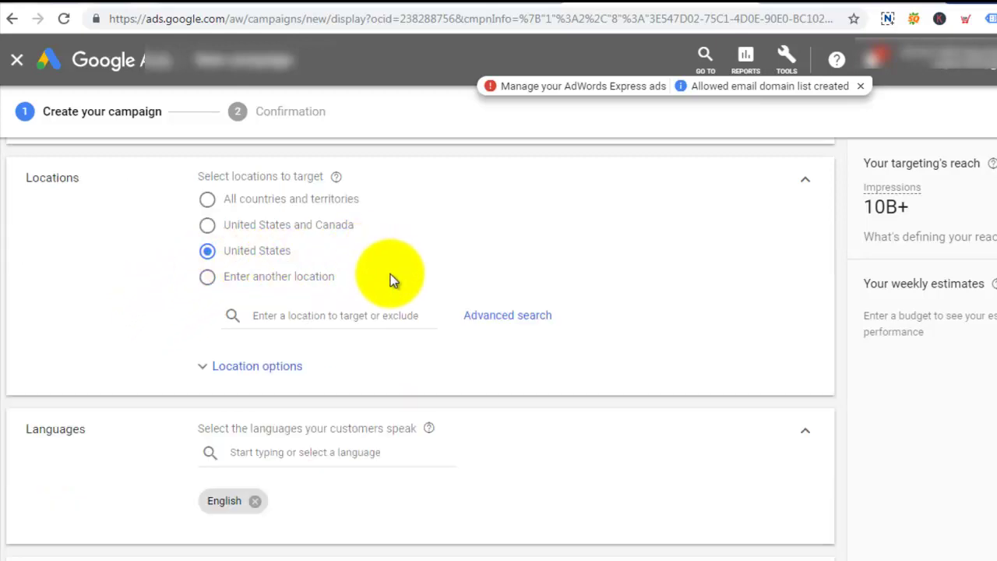
pyautogui.click(242, 366)
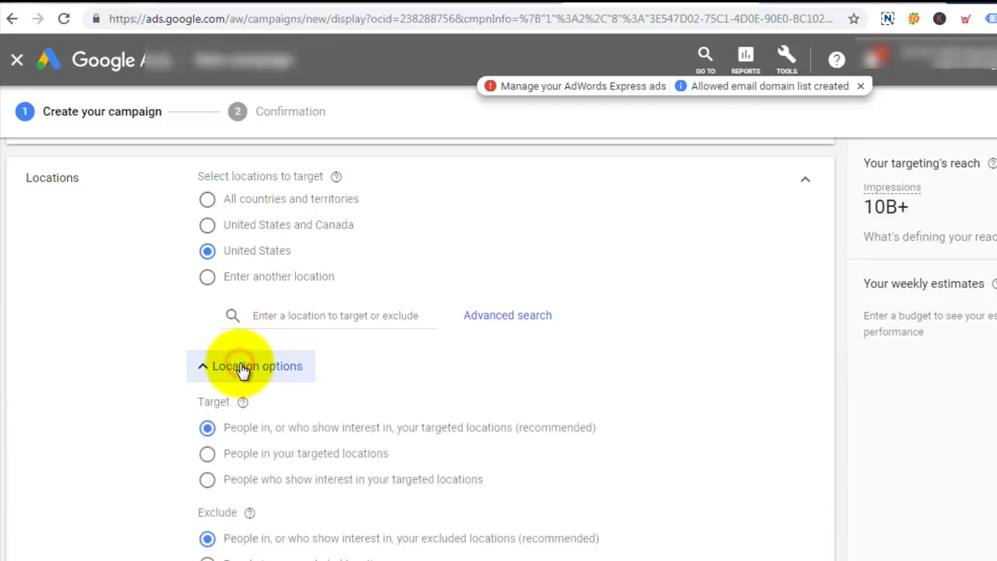
pyautogui.scroll(-1, 241, 371)
pyautogui.click(241, 376)
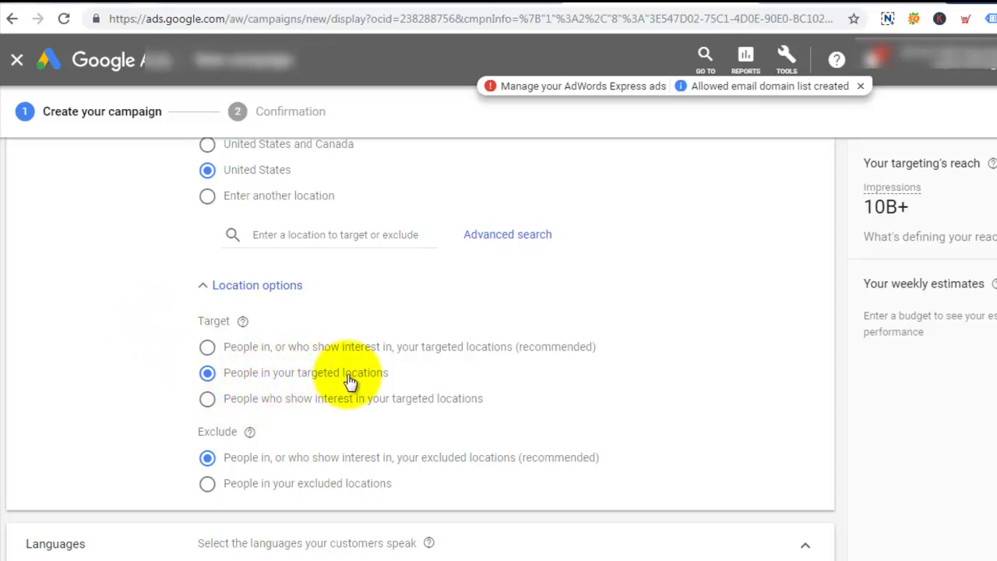
pyautogui.scroll(-2, 162, 295)
pyautogui.scroll(-1, 162, 295)
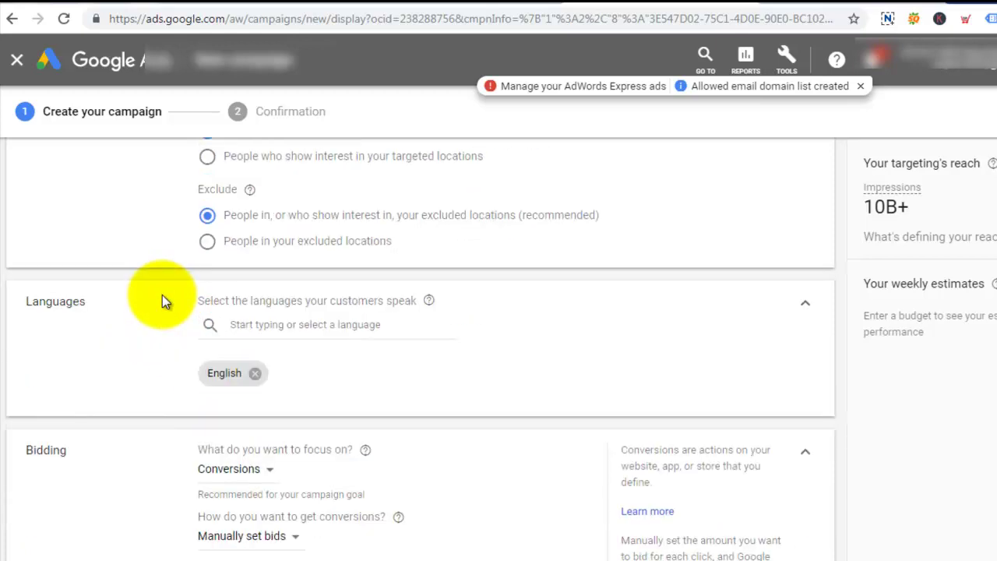
pyautogui.scroll(-1, 162, 300)
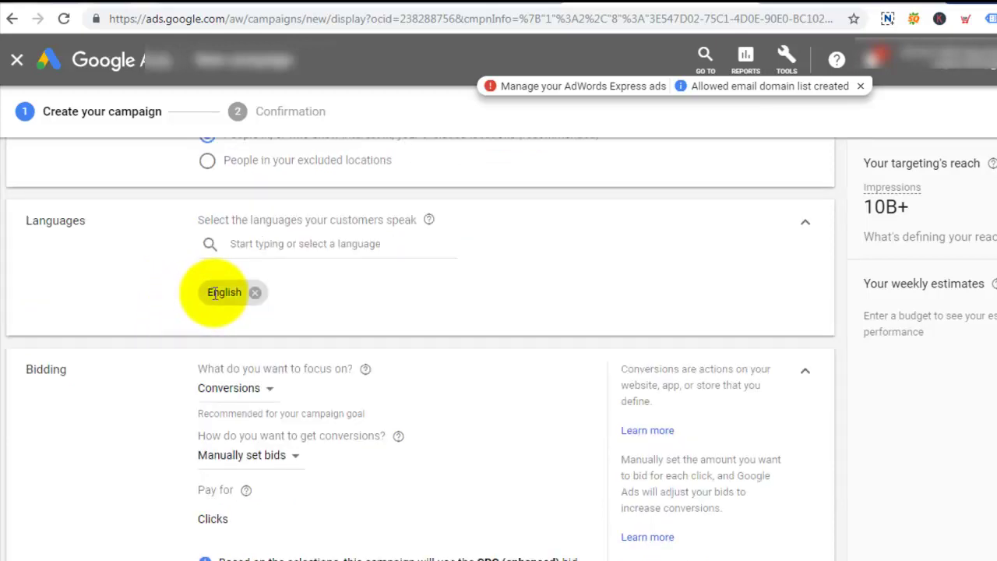
pyautogui.scroll(-2, 215, 293)
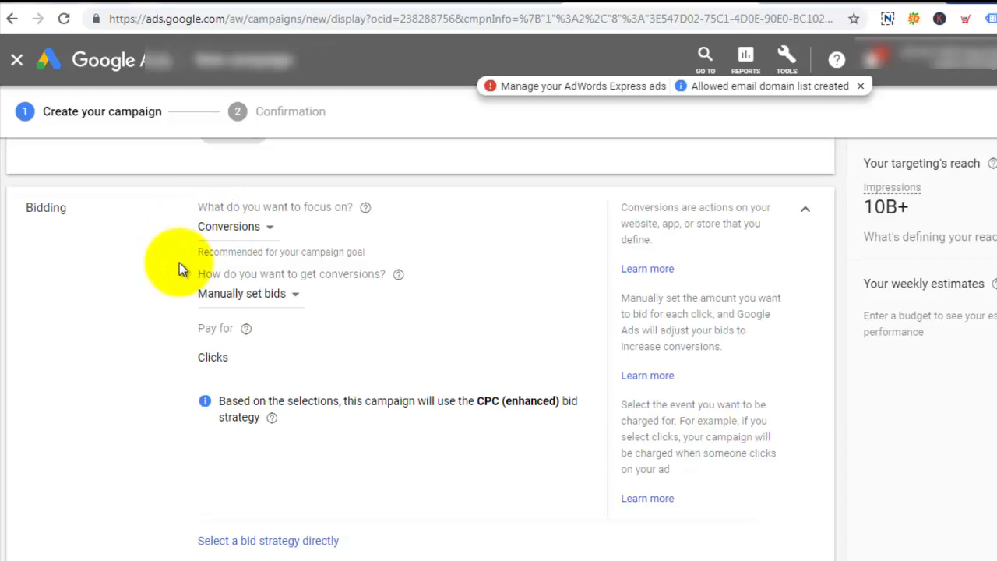
# Step: Select Maximize clicks as the bid strategy with a 0.40 maximum CPC bid limit
pyautogui.click(222, 291)
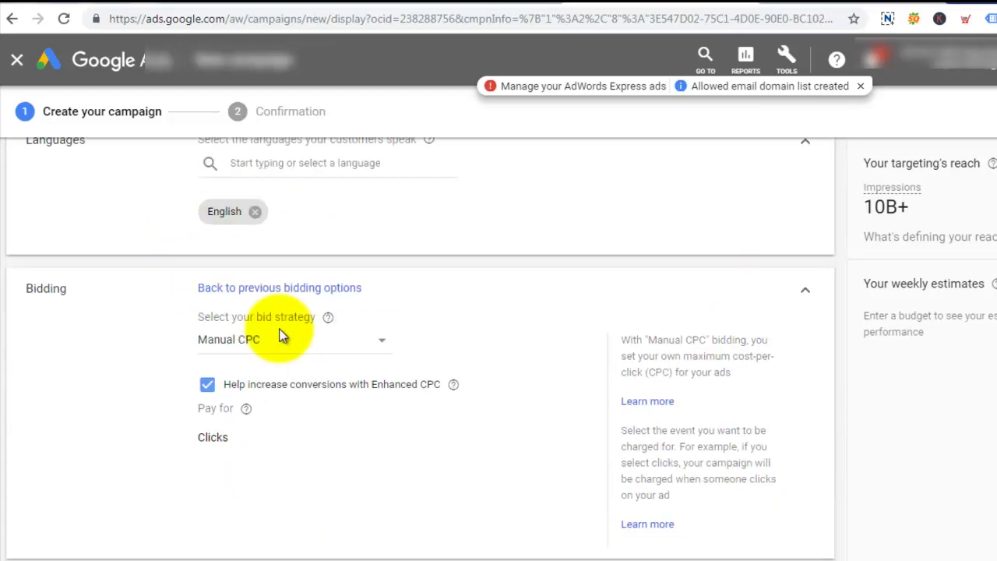
pyautogui.click(252, 342)
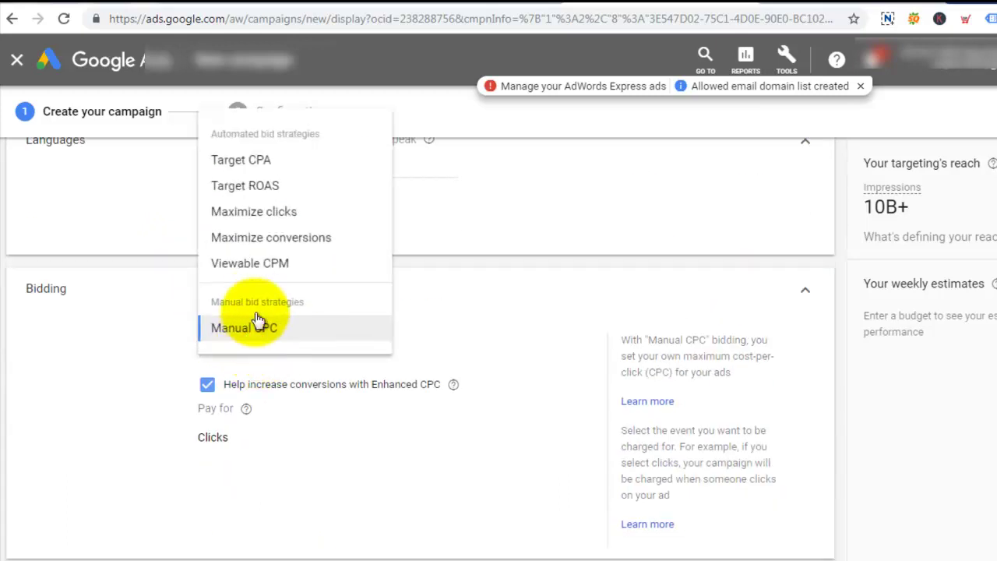
pyautogui.click(273, 211)
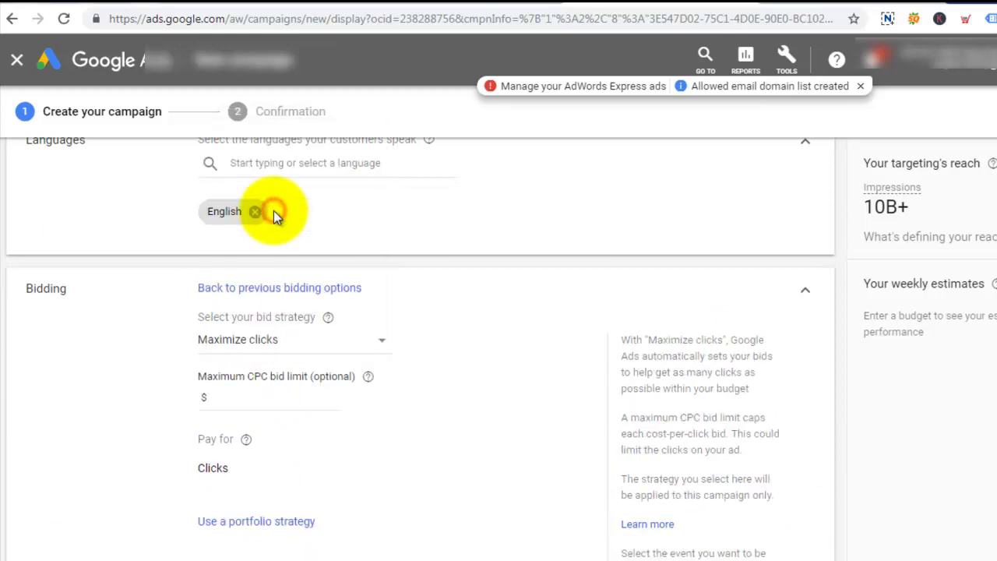
pyautogui.scroll(-1, 285, 318)
pyautogui.click(286, 315)
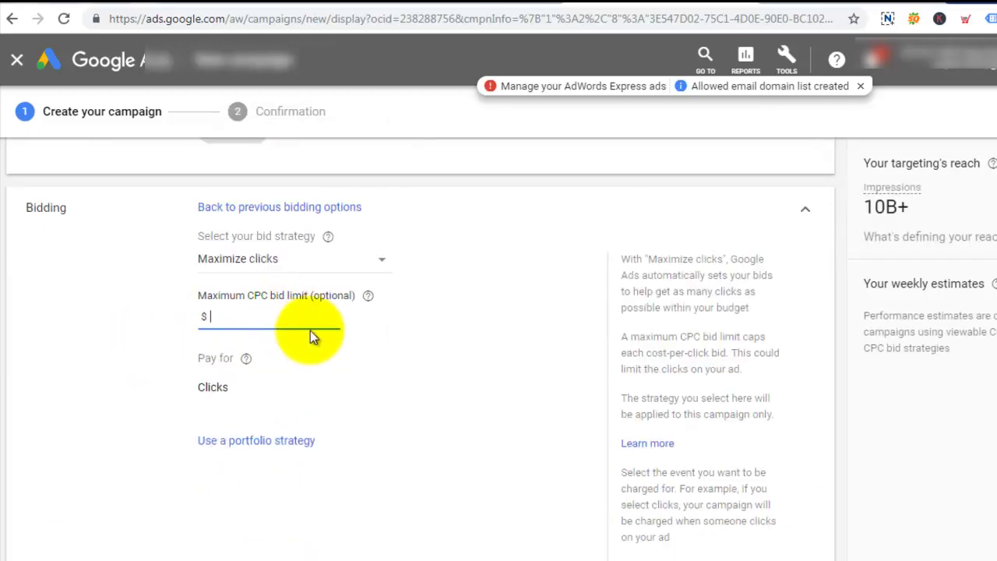
pyautogui.write('0')
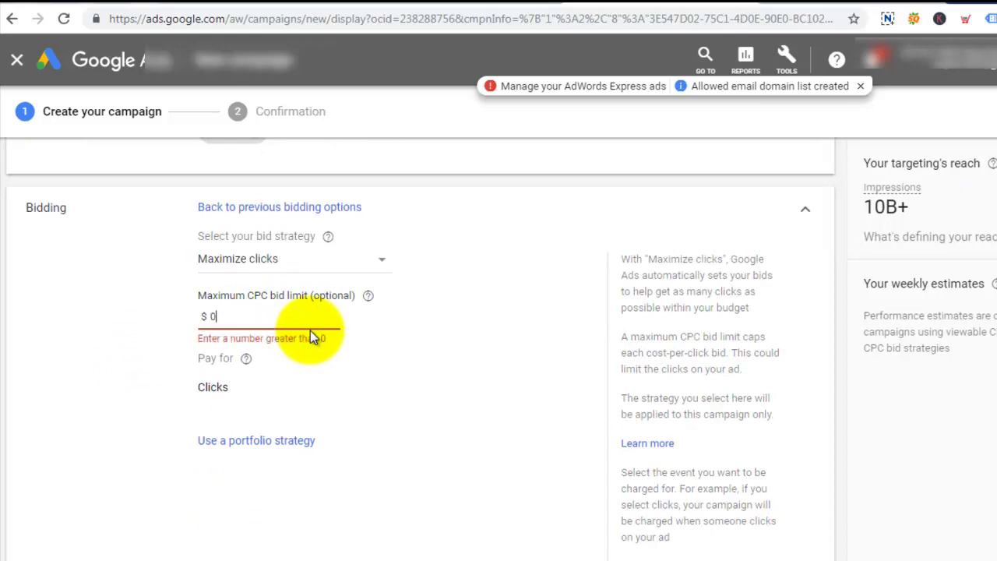
pyautogui.write('.4')
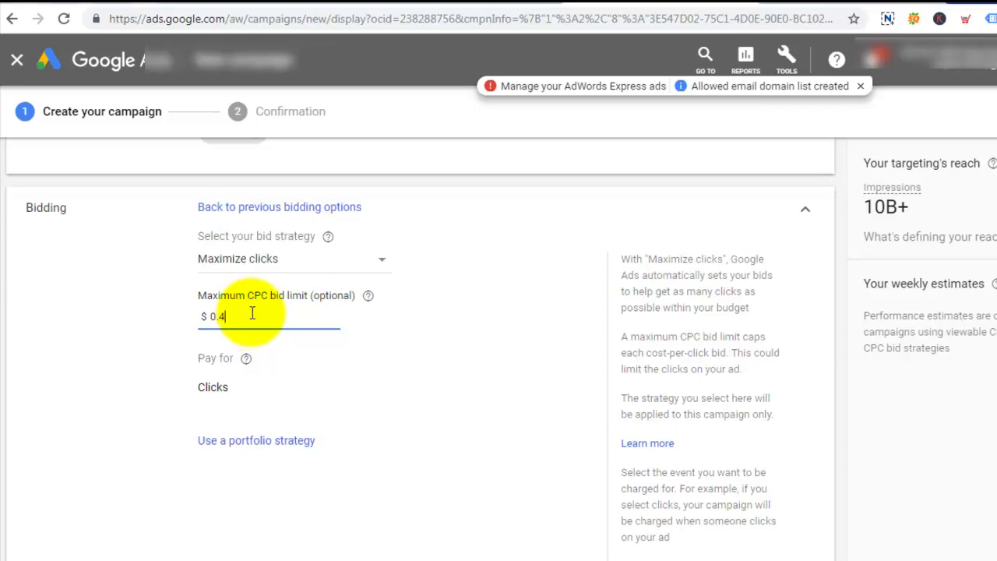
pyautogui.scroll(-1, 252, 313)
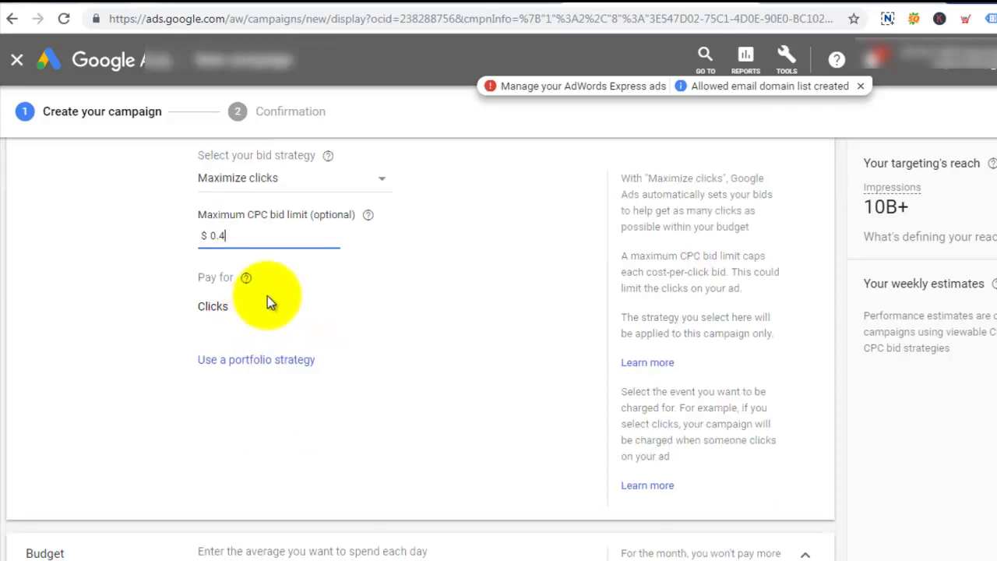
pyautogui.scroll(-2, 268, 300)
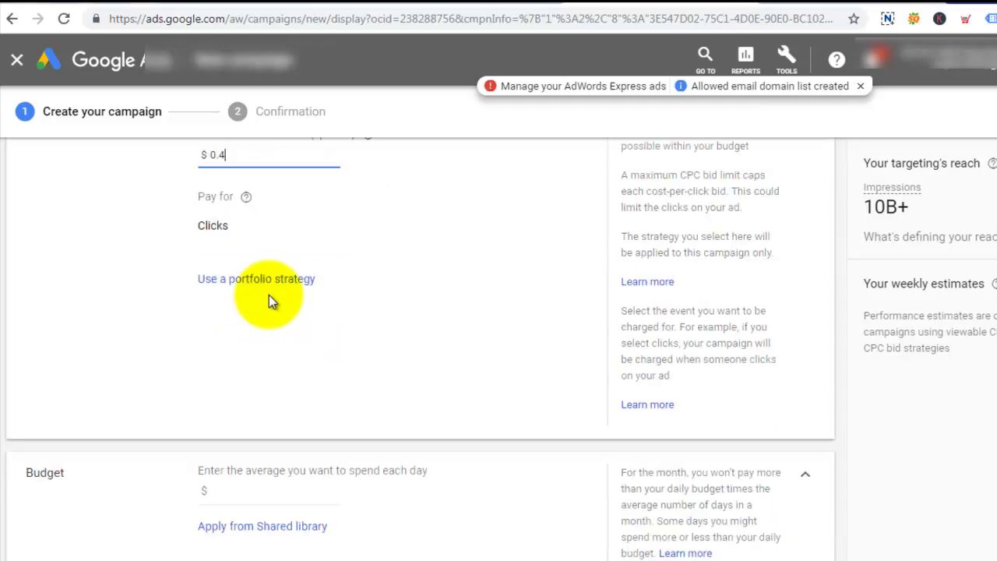
pyautogui.scroll(-1, 273, 300)
pyautogui.scroll(-1, 272, 299)
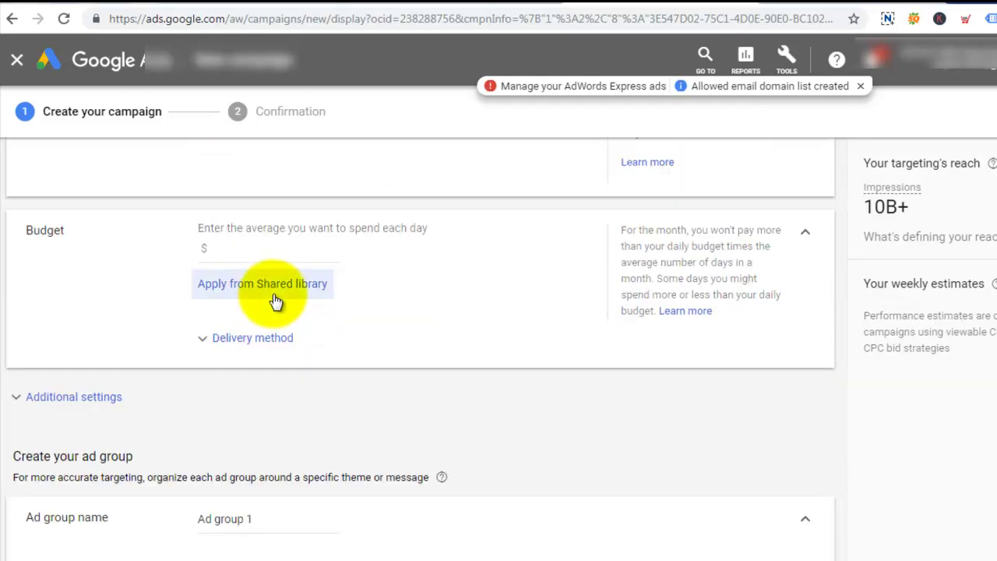
# Step: Enter a $2 average daily budget and review the default additional settings
pyautogui.click(239, 255)
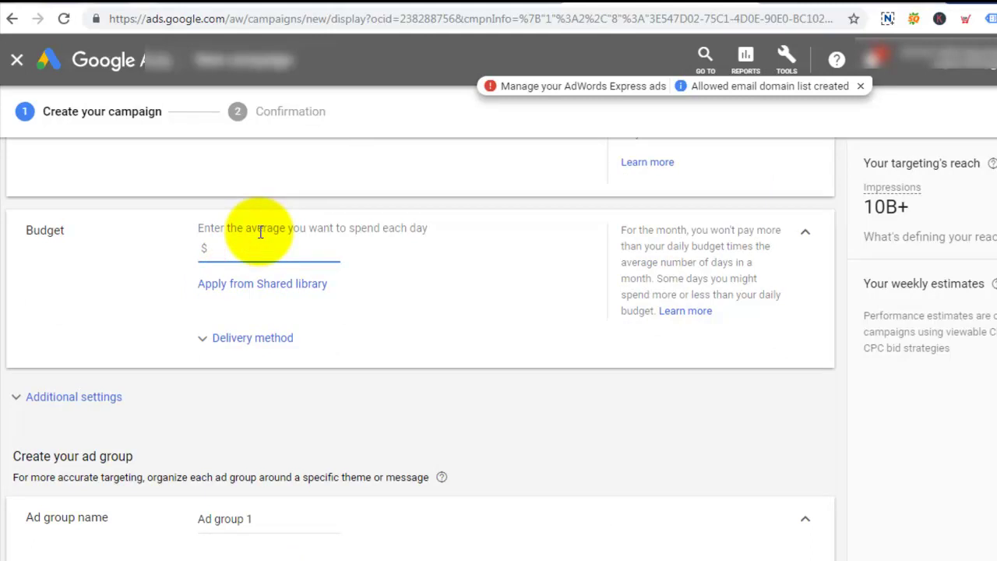
pyautogui.scroll(-2, 148, 297)
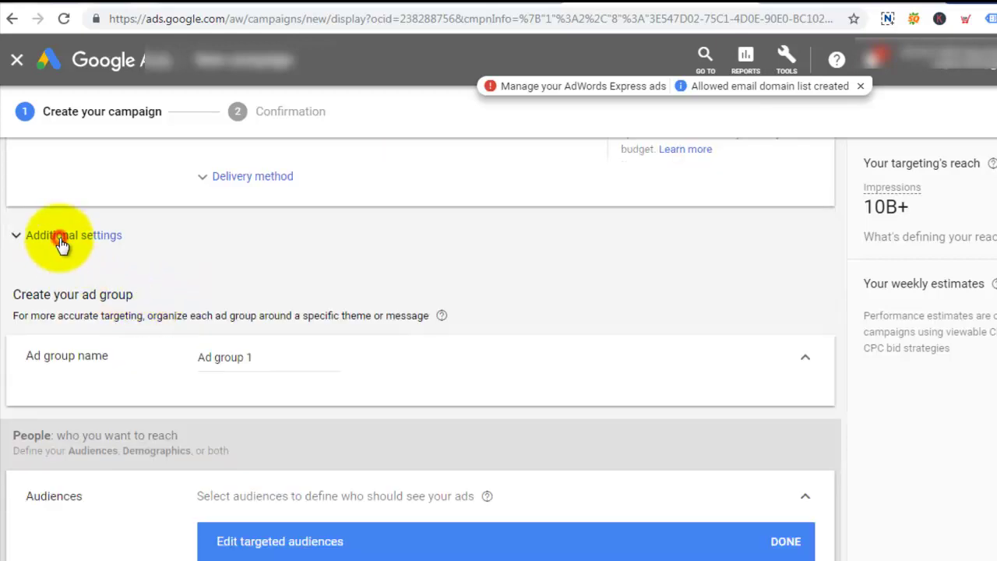
pyautogui.click(61, 237)
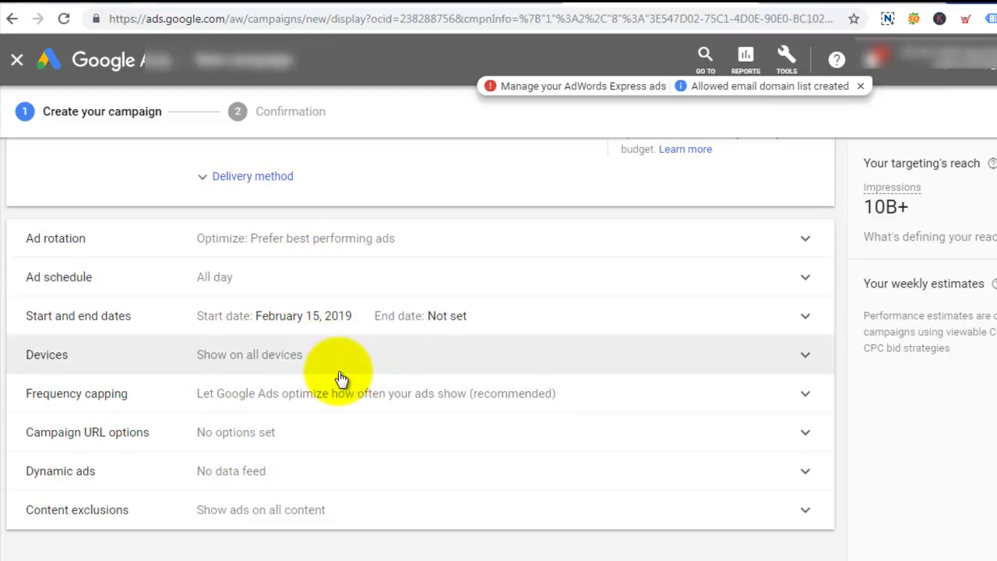
pyautogui.scroll(-1, 341, 378)
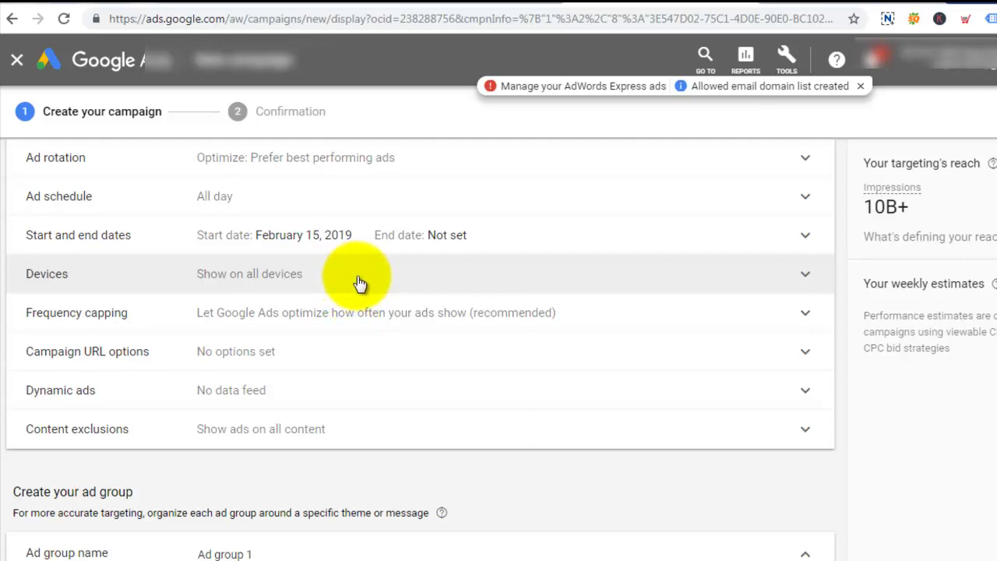
pyautogui.scroll(5, 354, 282)
pyautogui.scroll(1, 347, 300)
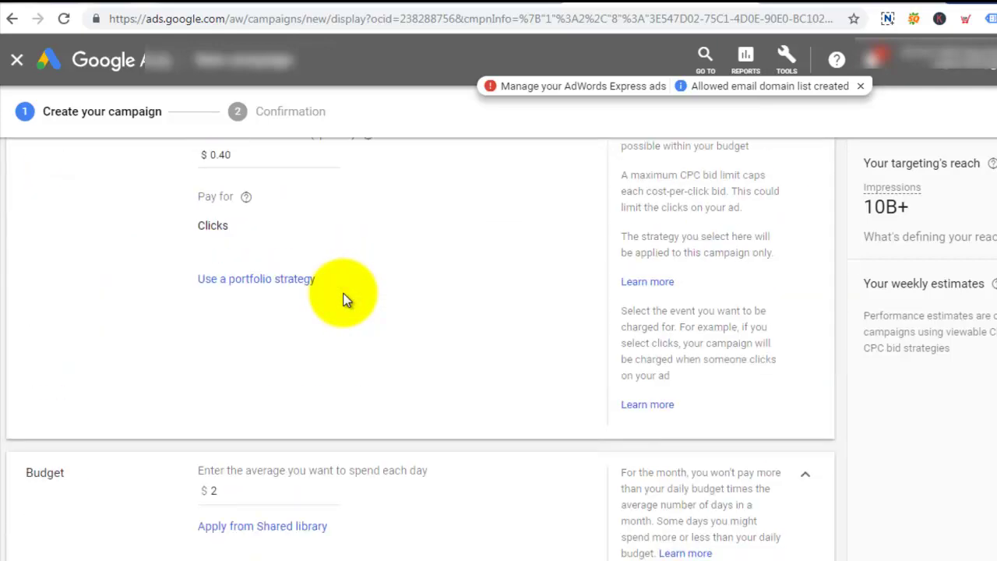
pyautogui.scroll(-7, 346, 300)
pyautogui.scroll(-2, 345, 292)
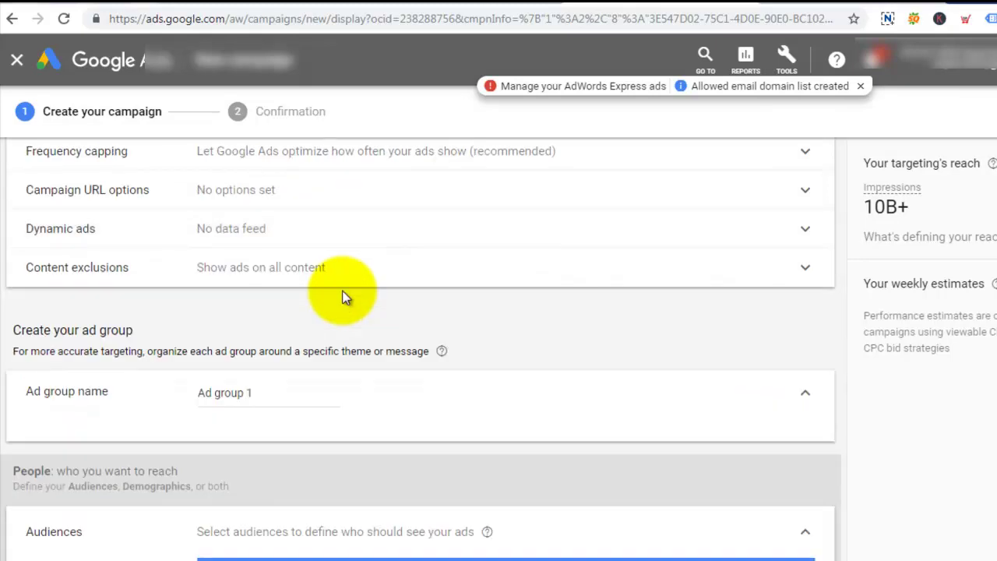
# Step: Rename the ad group to 'Checkout Abandoned'
pyautogui.tripleClick(244, 310)
pyautogui.press('BackSpace')
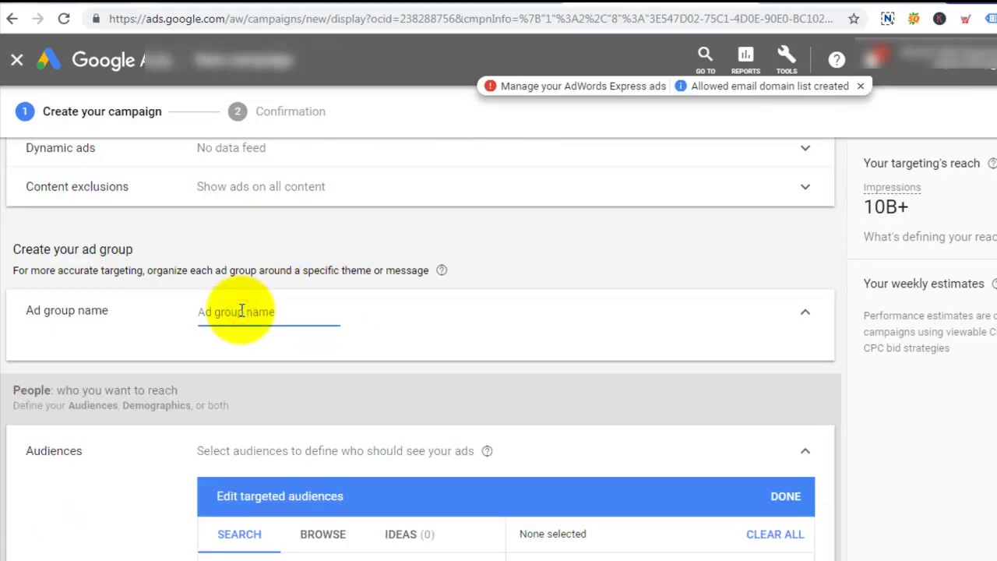
pyautogui.write('Checkout Abandoned')
# Step: Create the campaign, confirming past the targeting warning
pyautogui.scroll(-1, 238, 310)
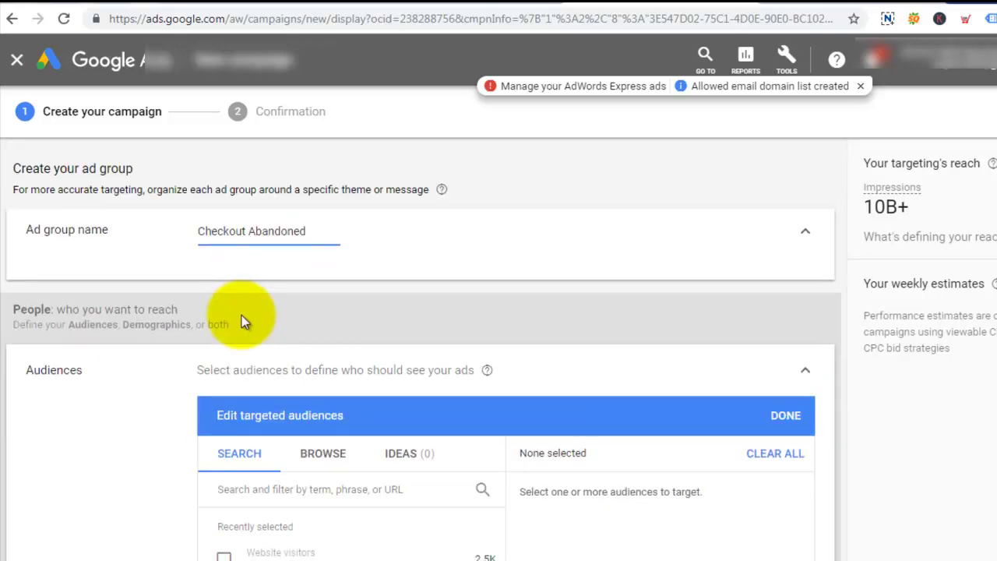
pyautogui.scroll(-2, 237, 288)
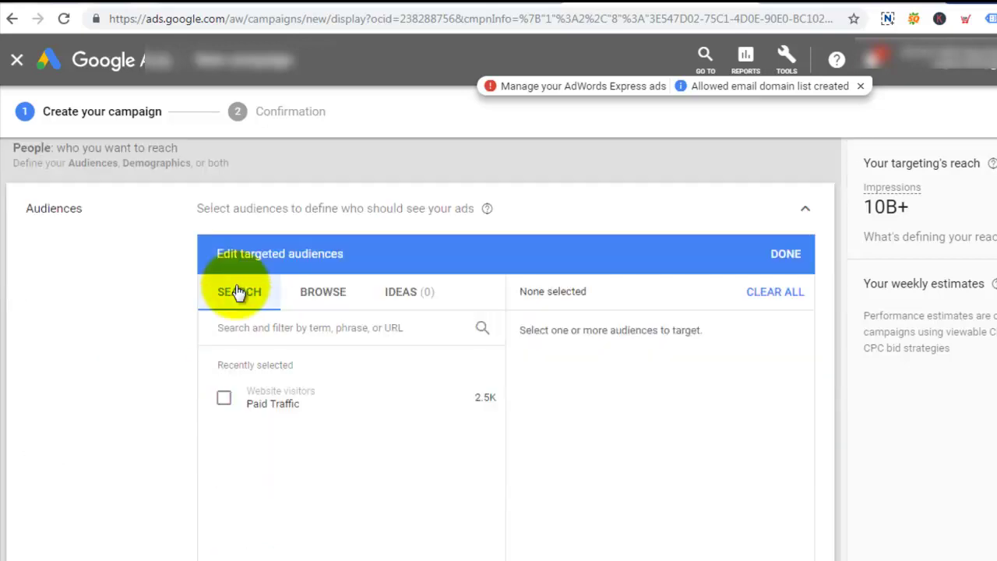
pyautogui.scroll(-1, 234, 285)
pyautogui.scroll(2, 327, 289)
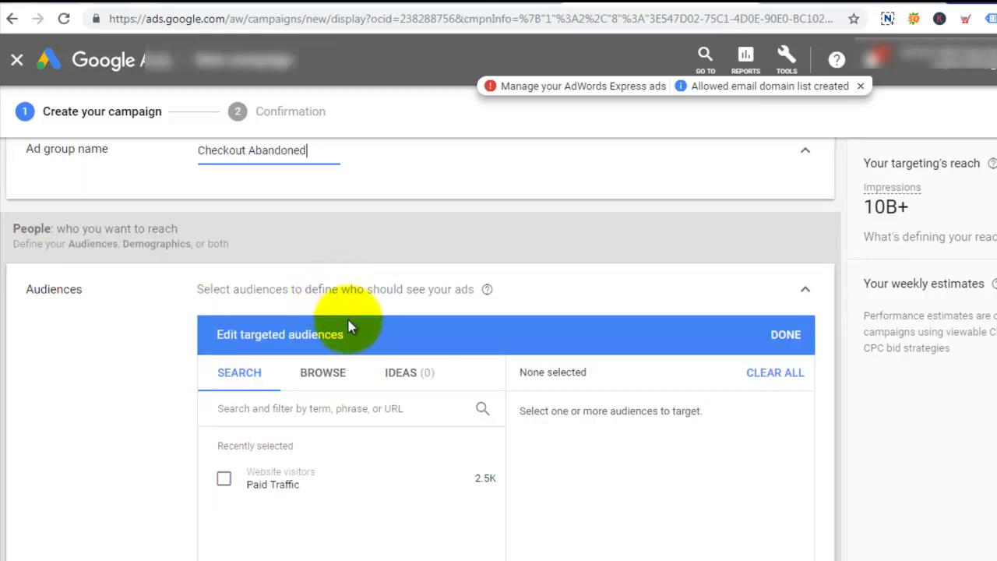
pyautogui.scroll(-1, 349, 320)
pyautogui.scroll(-1, 349, 319)
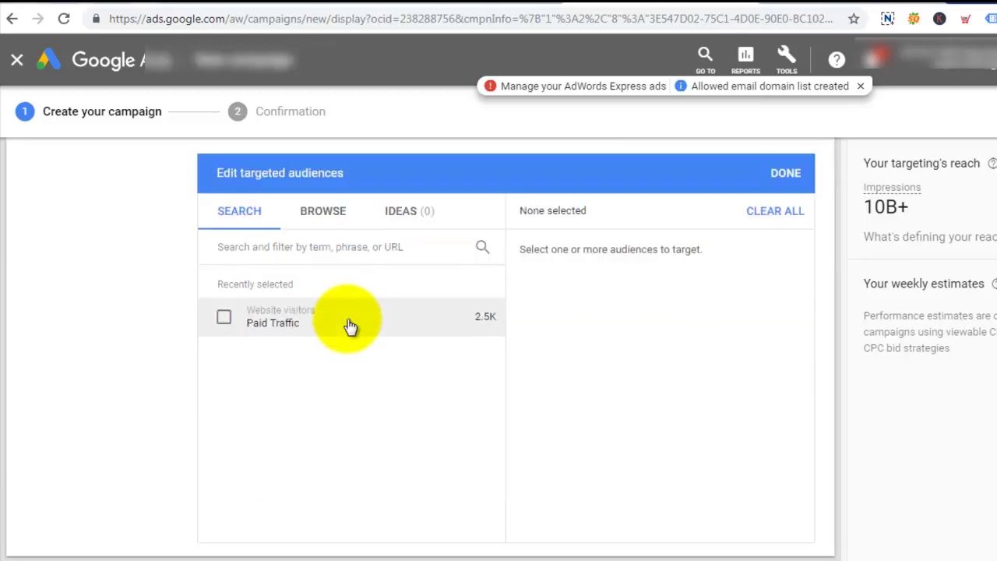
pyautogui.scroll(1, 349, 323)
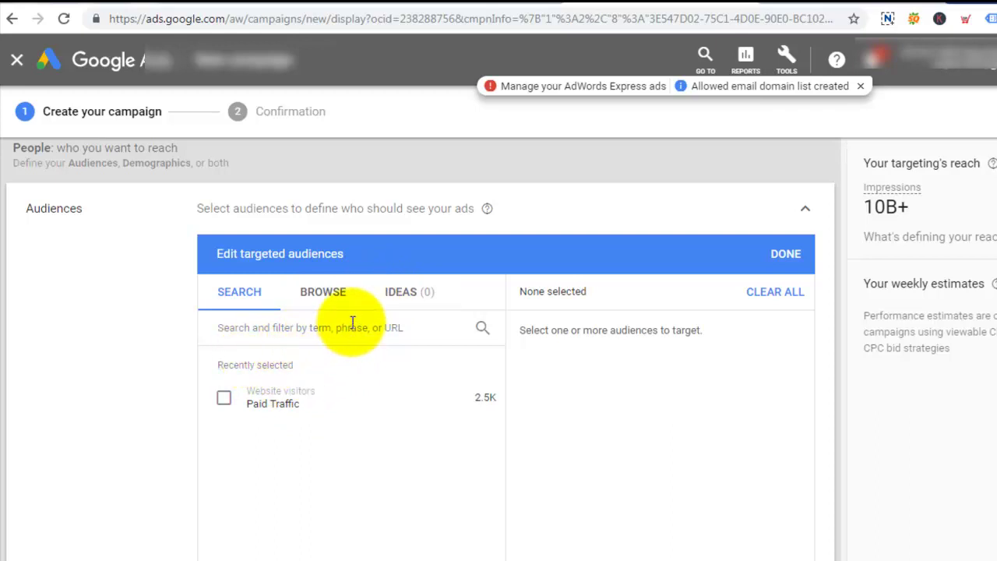
pyautogui.scroll(-8, 220, 339)
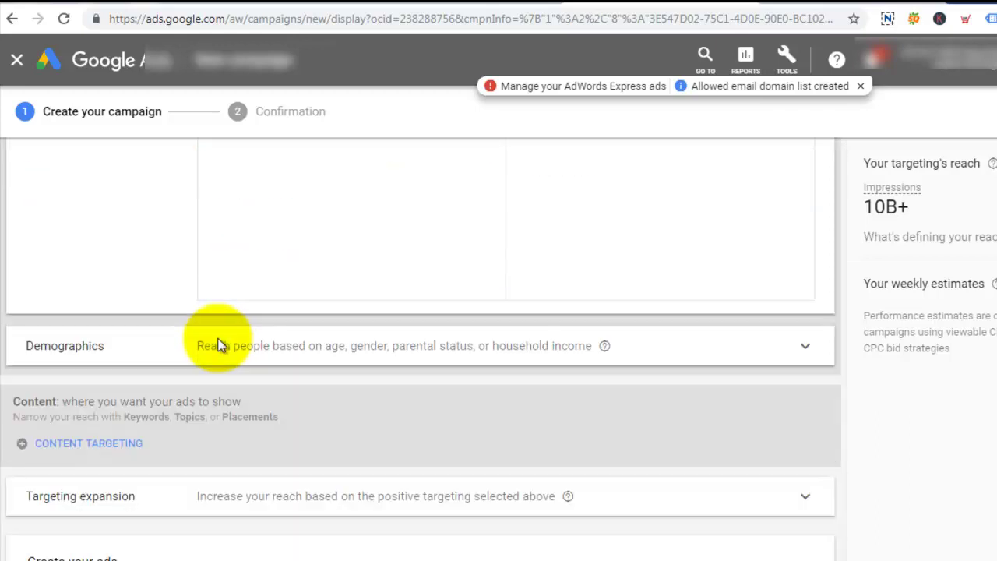
pyautogui.scroll(-2, 218, 343)
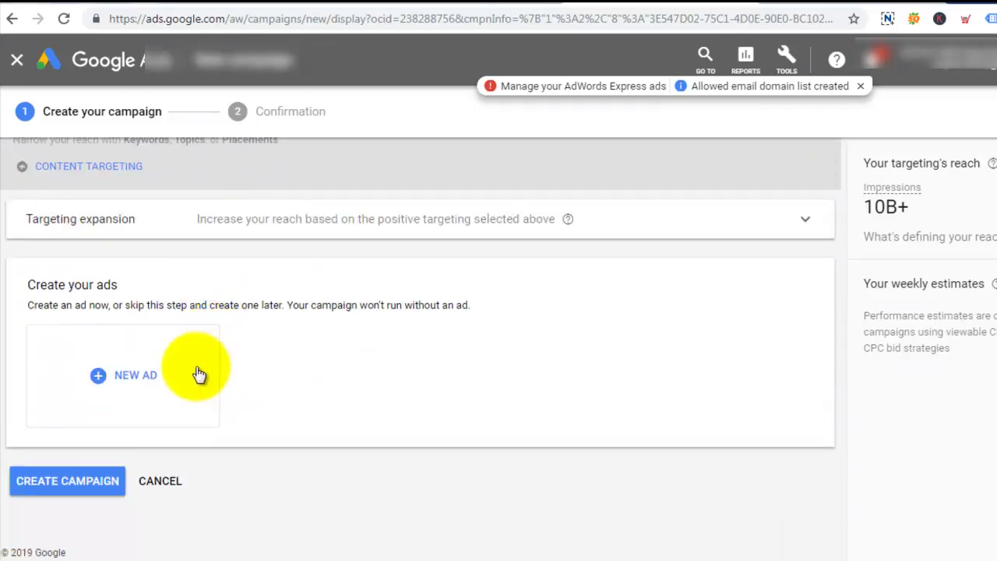
pyautogui.click(51, 481)
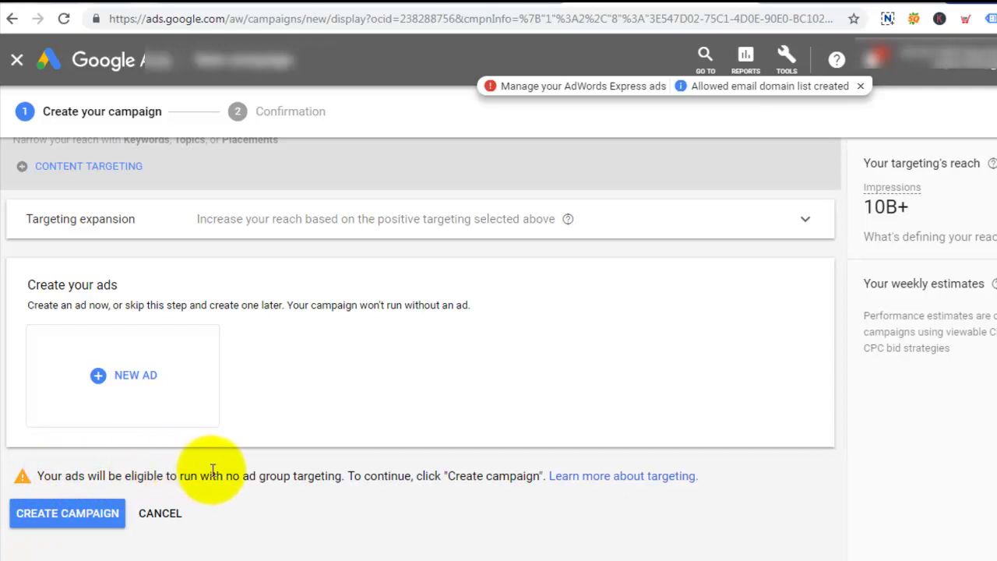
pyautogui.click(66, 516)
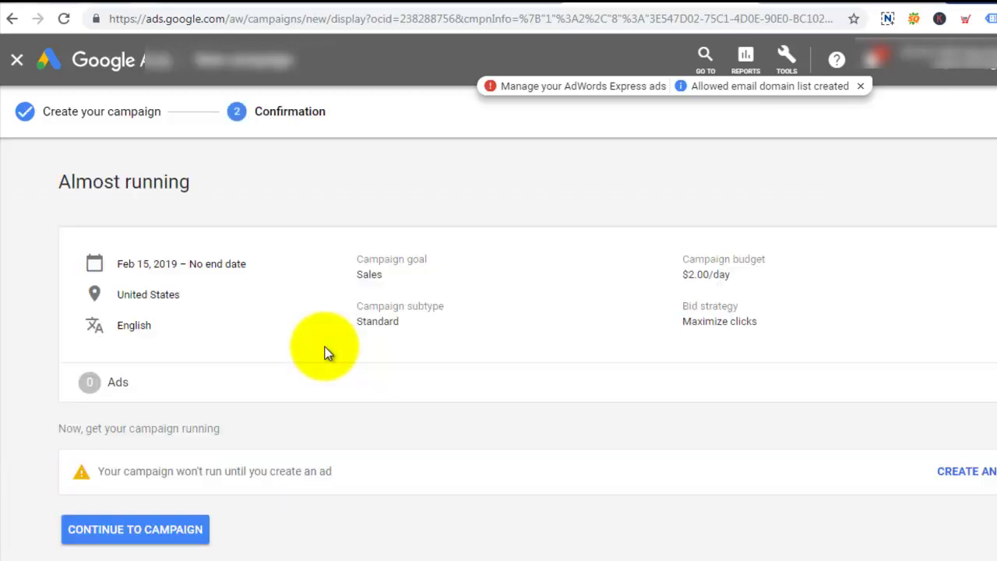
# Step: Go to the Dynamic Retargeting campaign's Checkout Abandoned ad group and begin creating an ad
pyautogui.click(129, 528)
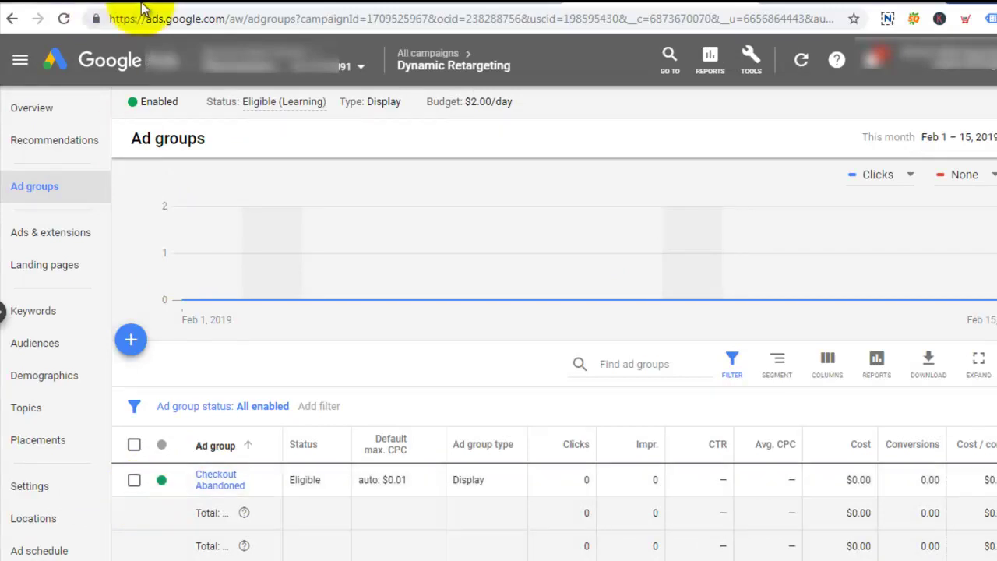
pyautogui.click(408, 56)
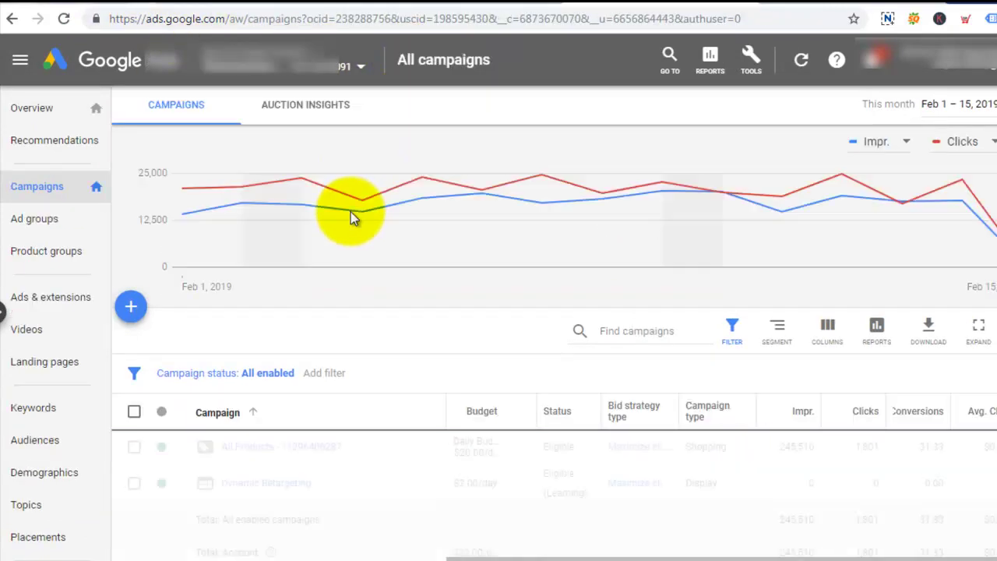
pyautogui.scroll(-1, 350, 211)
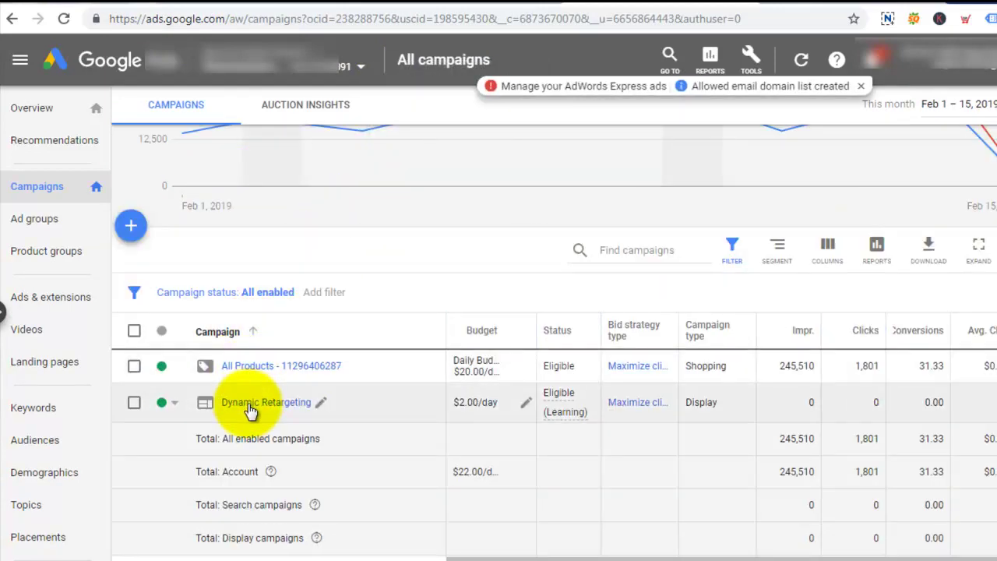
pyautogui.click(249, 405)
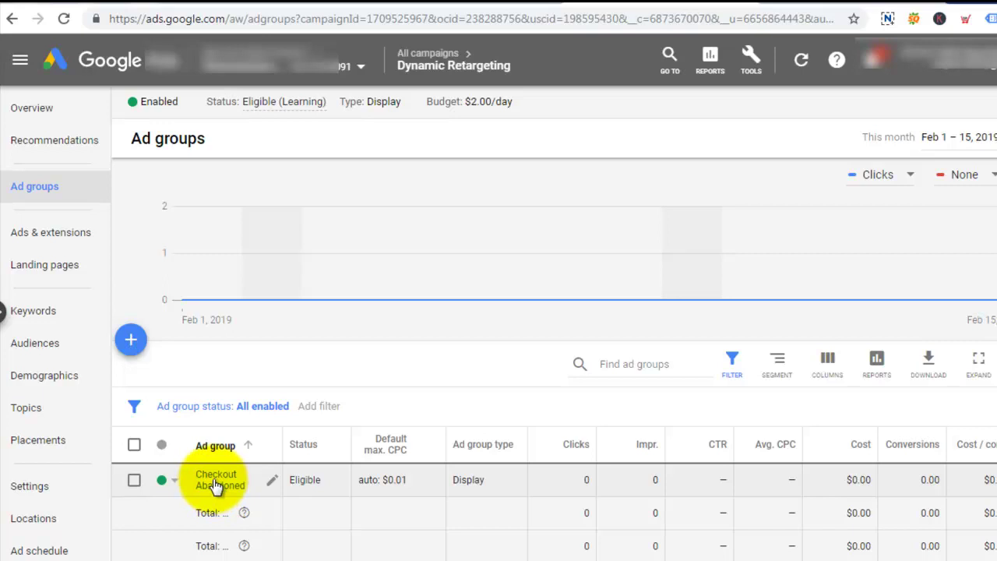
pyautogui.click(216, 482)
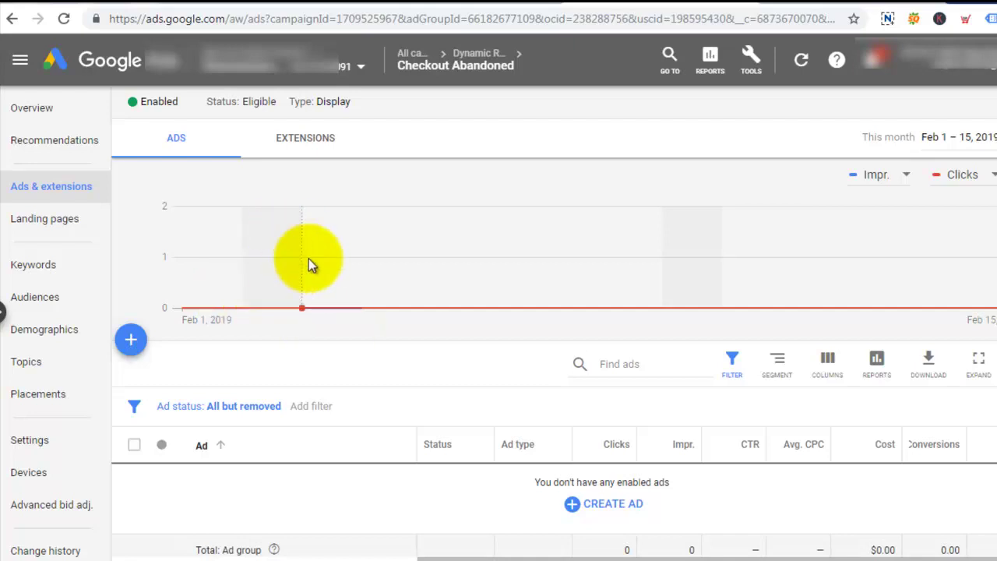
pyautogui.scroll(-1, 335, 280)
pyautogui.click(612, 423)
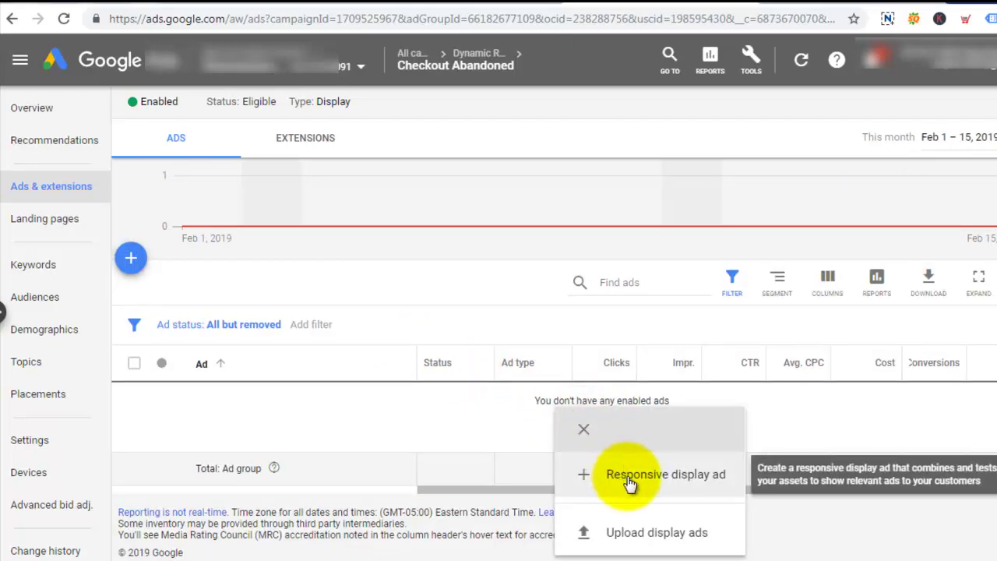
# Step: Start a responsive display ad and copy the landing page's web address
pyautogui.click(630, 483)
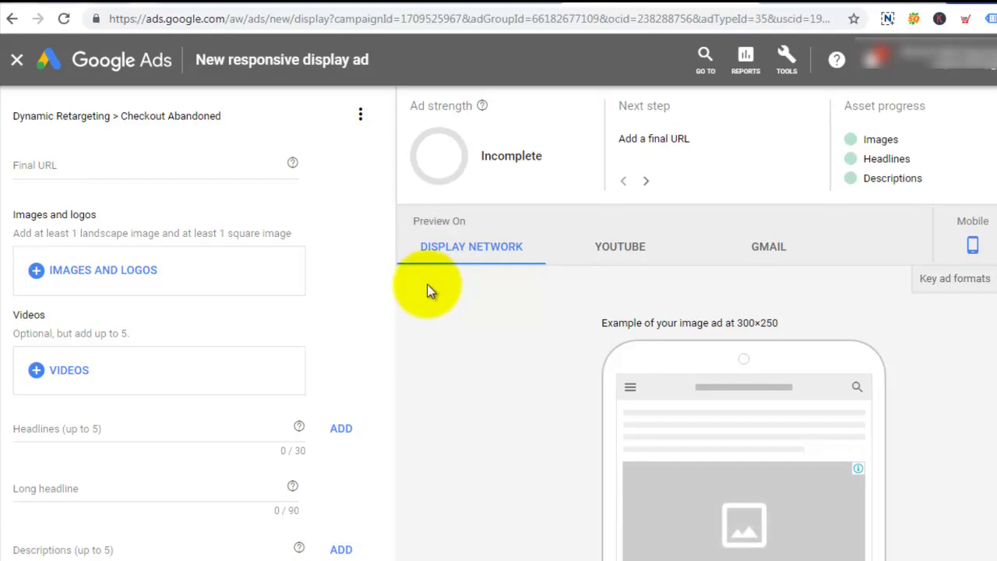
pyautogui.click(55, 165)
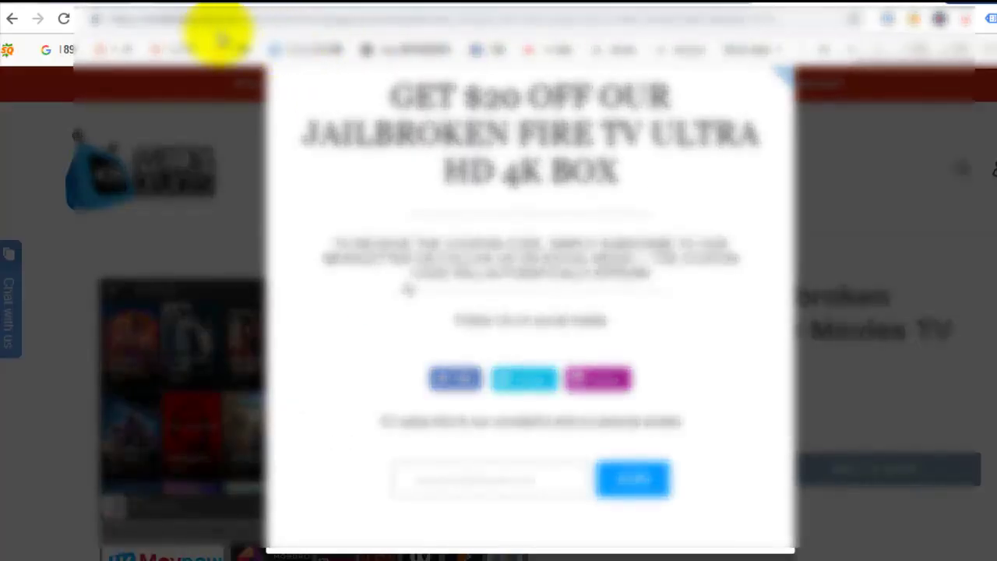
pyautogui.click(138, 18)
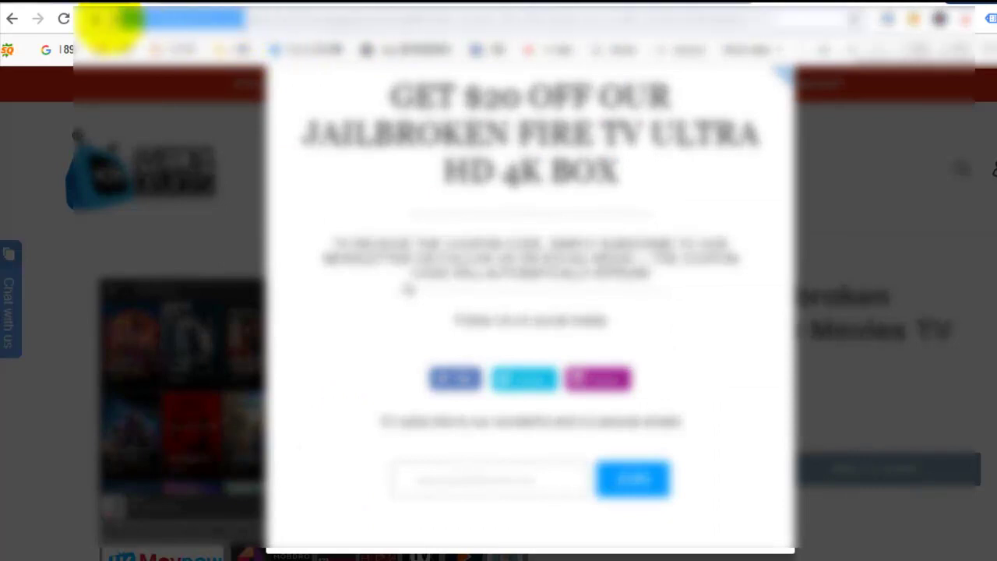
pyautogui.rightClick(119, 23)
pyautogui.click(165, 82)
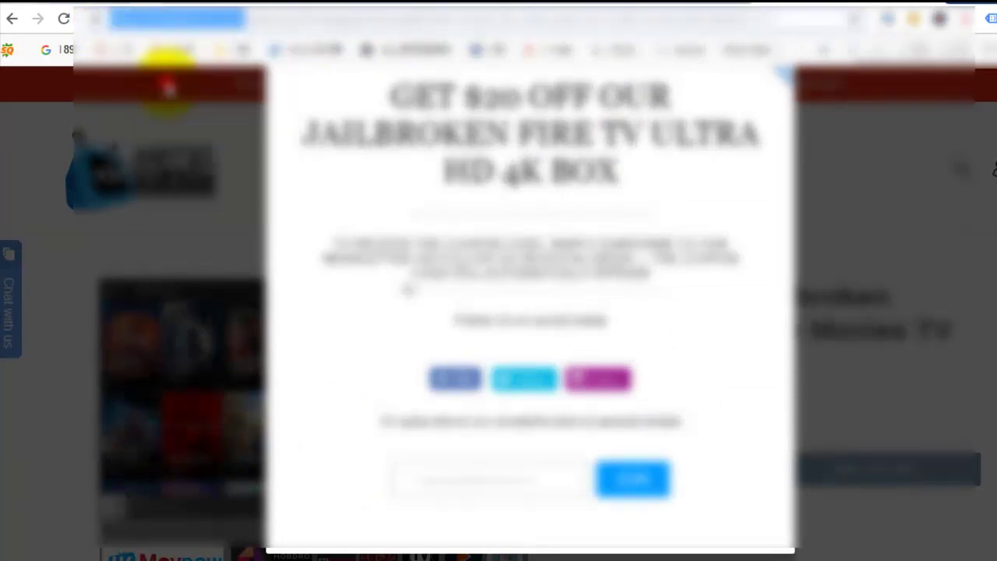
pyautogui.click(617, 4)
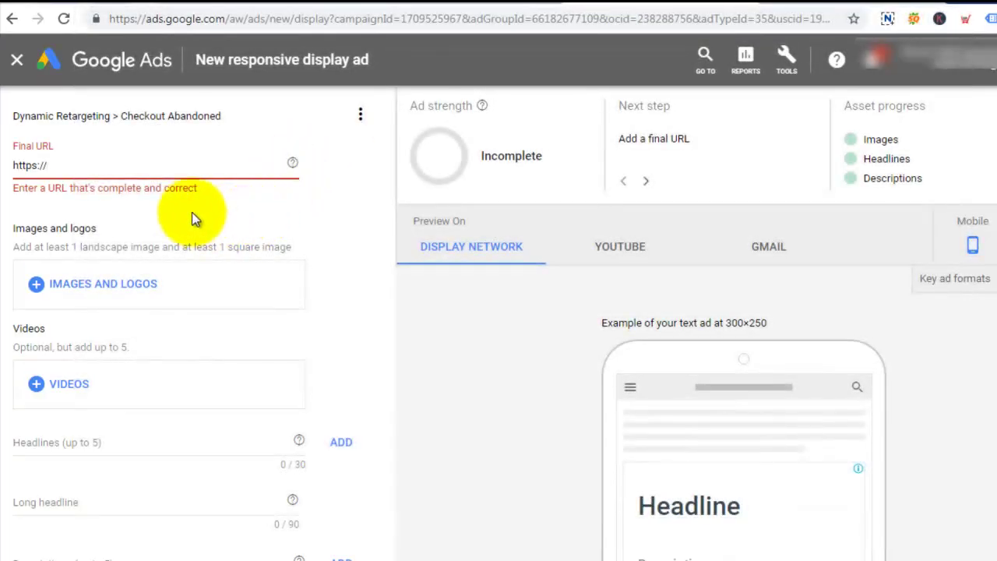
pyautogui.tripleClick(59, 165)
pyautogui.rightClick(58, 164)
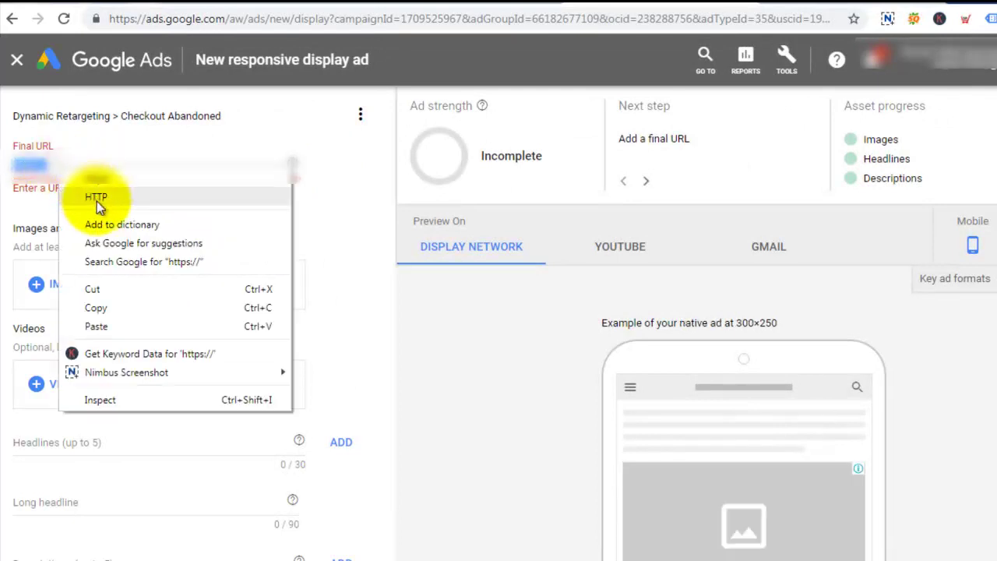
pyautogui.click(101, 322)
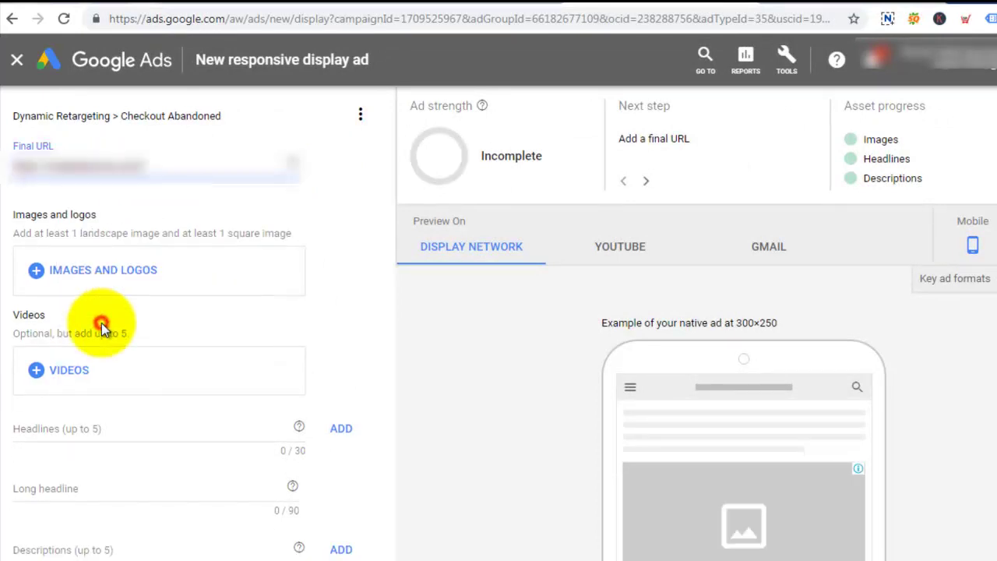
# Step: Add the product image scanned from the website and confirm its landscape and square crops
pyautogui.click(102, 273)
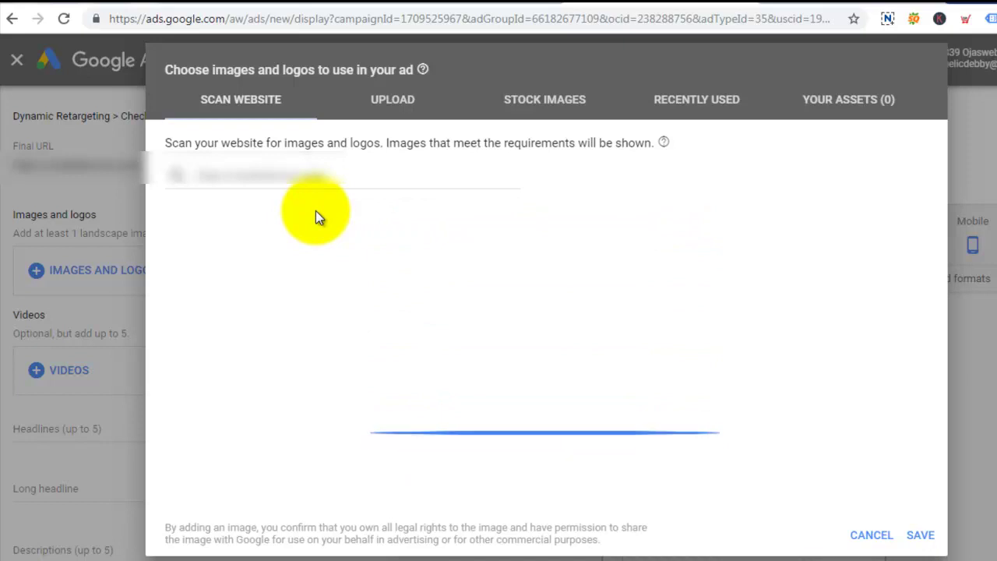
pyautogui.moveTo(367, 278)
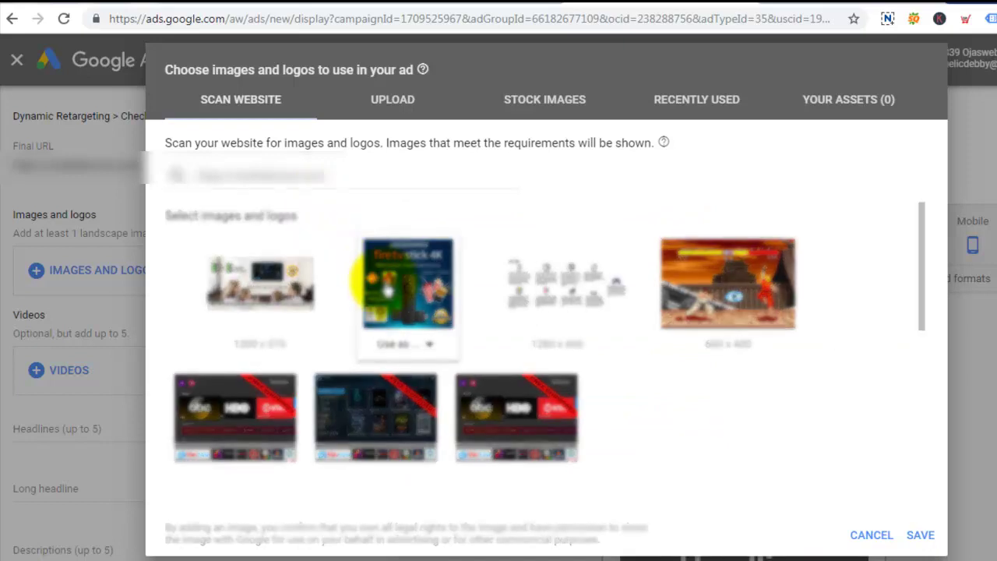
pyautogui.click(405, 343)
pyautogui.click(405, 376)
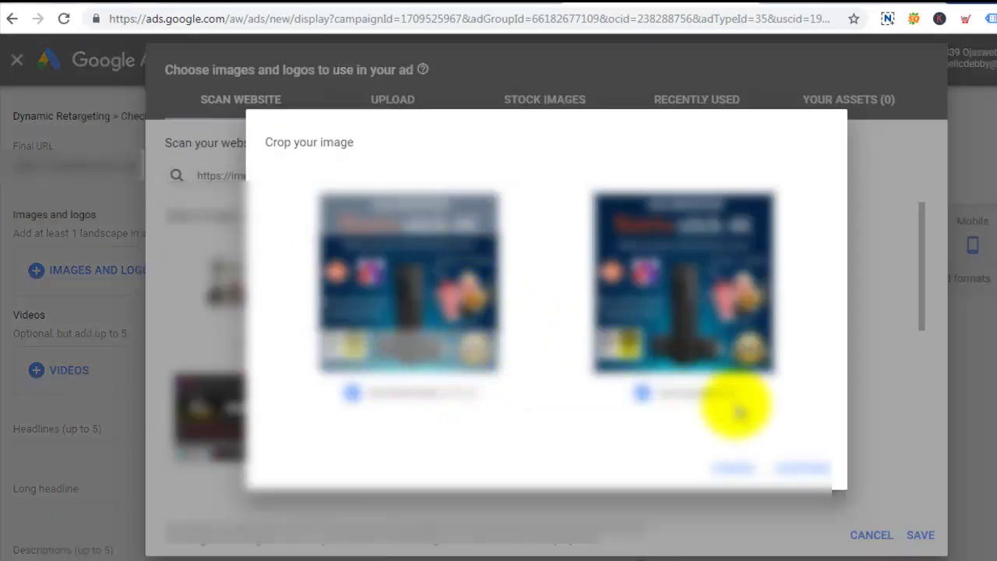
pyautogui.click(792, 468)
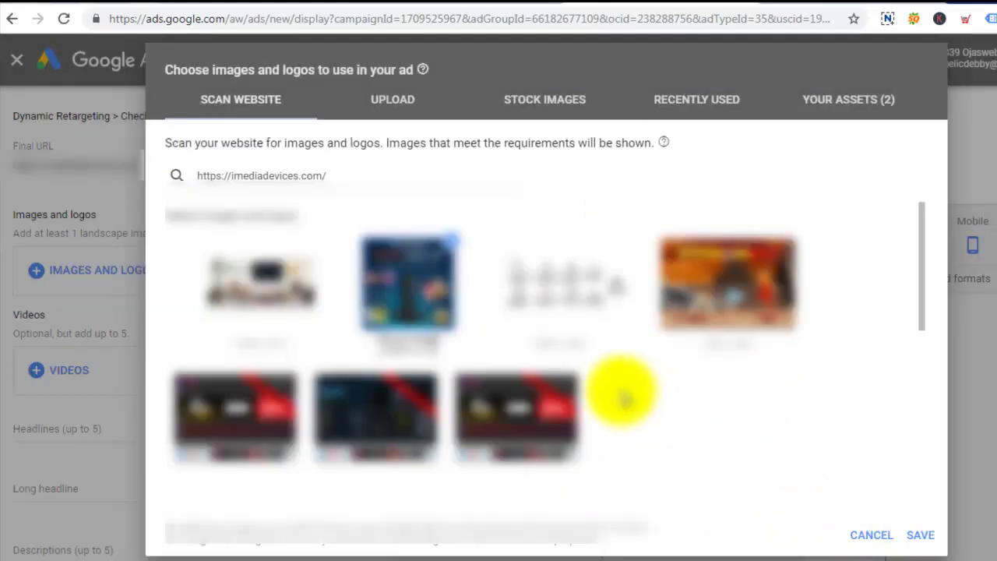
pyautogui.scroll(-1, 304, 261)
pyautogui.scroll(-2, 303, 261)
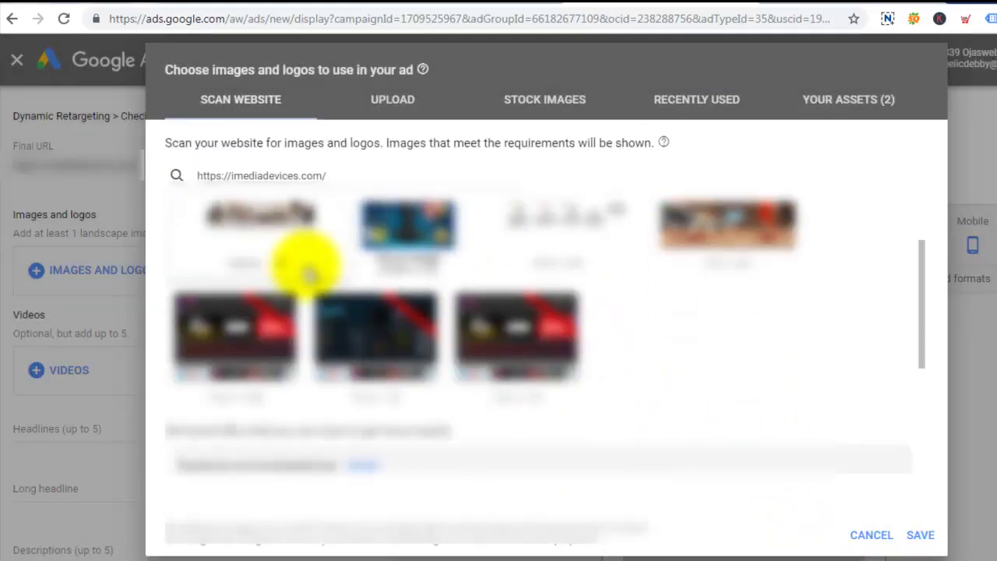
pyautogui.scroll(-5, 553, 335)
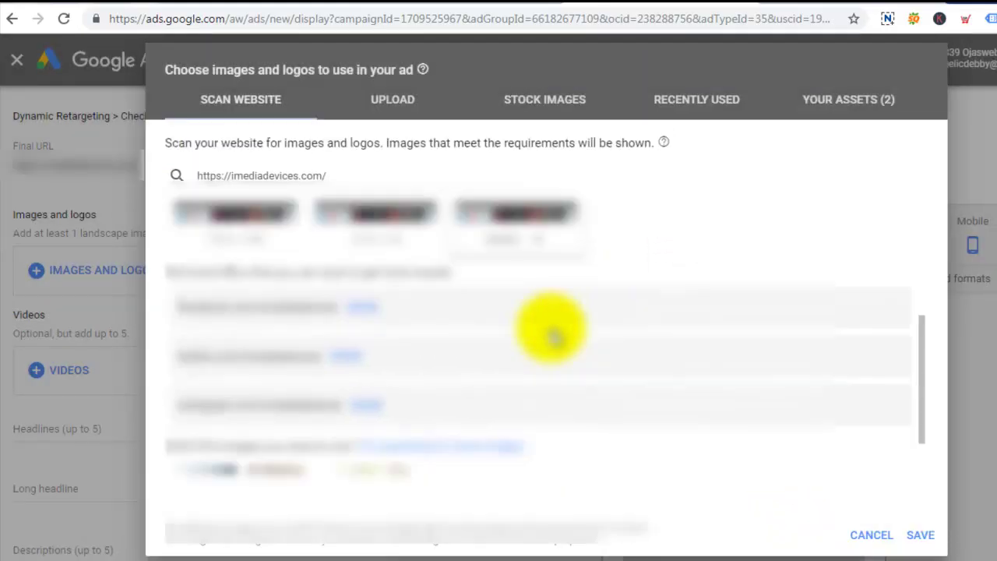
pyautogui.scroll(5, 553, 335)
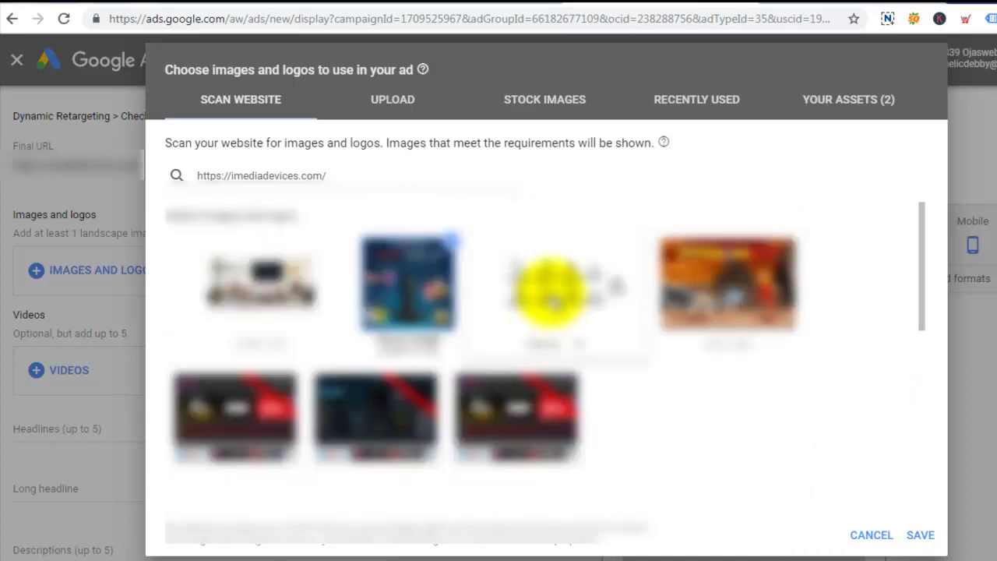
# Step: Add the blue logo from recently used assets, crop it, and save the images
pyautogui.click(673, 109)
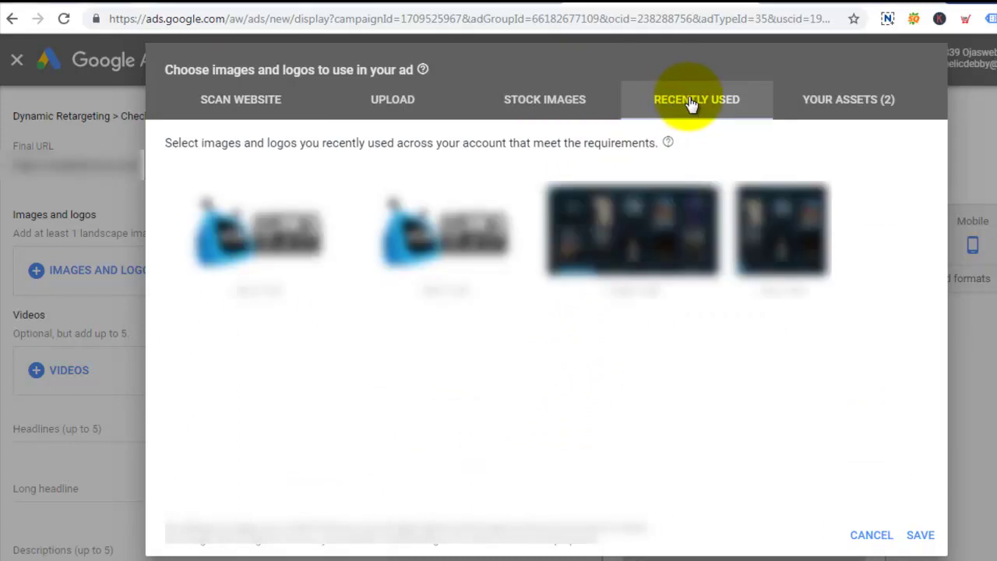
pyautogui.moveTo(292, 233)
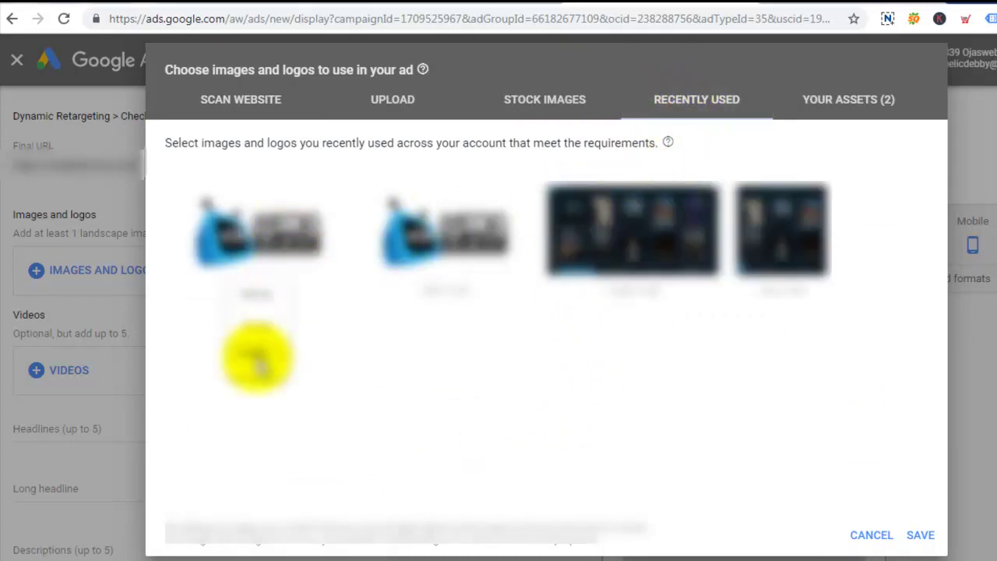
pyautogui.click(257, 358)
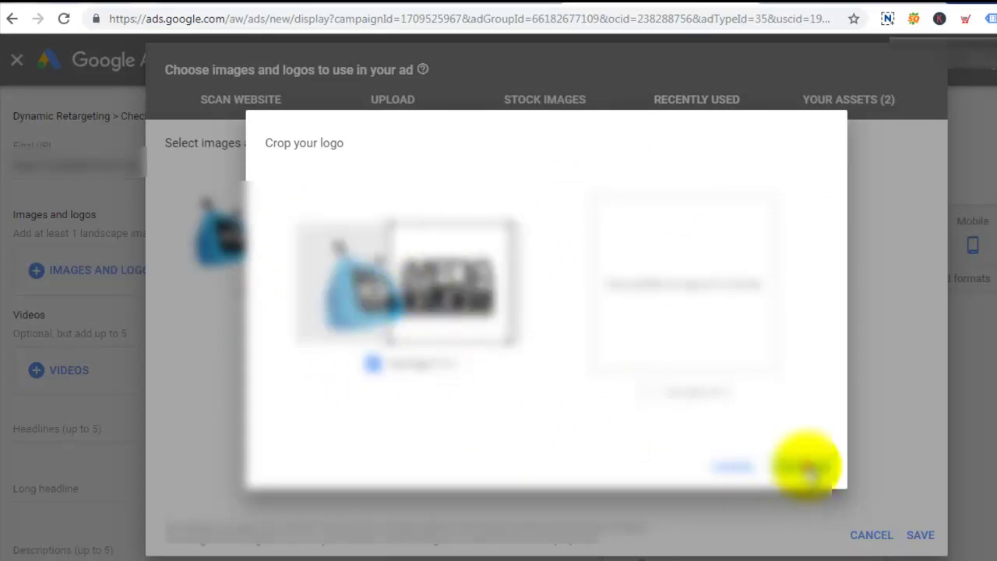
pyautogui.click(805, 468)
pyautogui.click(919, 536)
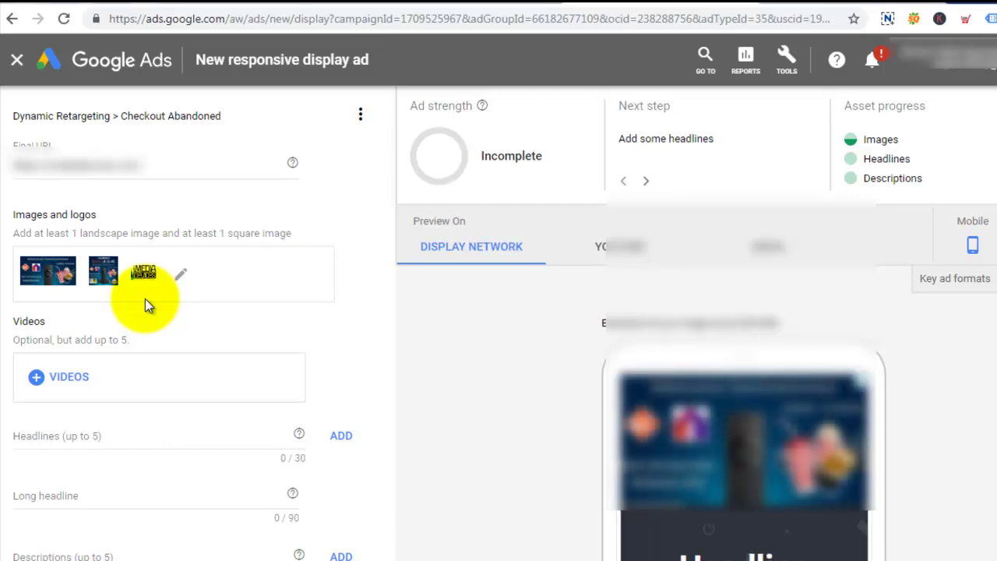
# Step: Enter two headlines, a long headline, two descriptions, and paste the business name
pyautogui.scroll(-2, 132, 302)
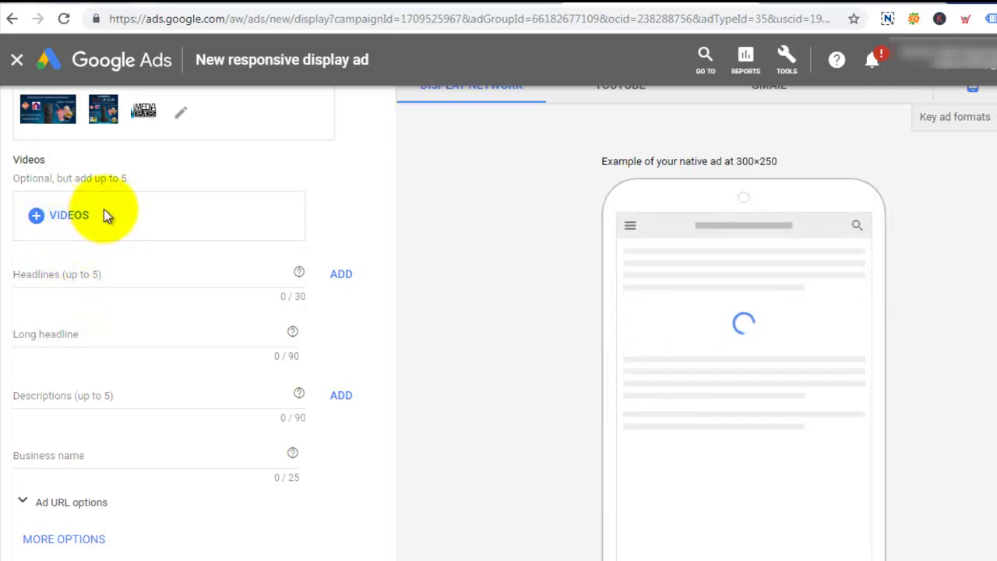
pyautogui.click(83, 275)
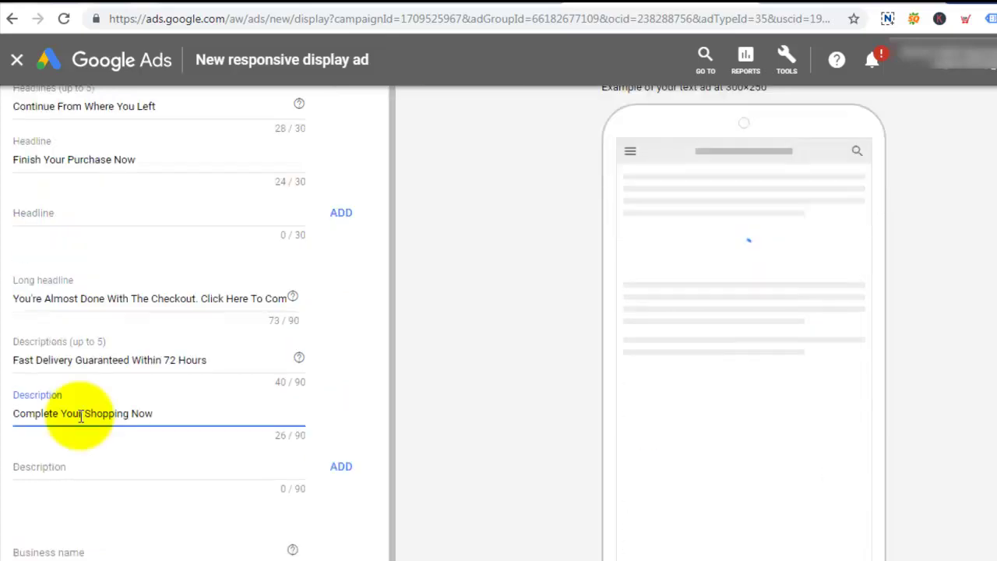
pyautogui.scroll(-2, 80, 417)
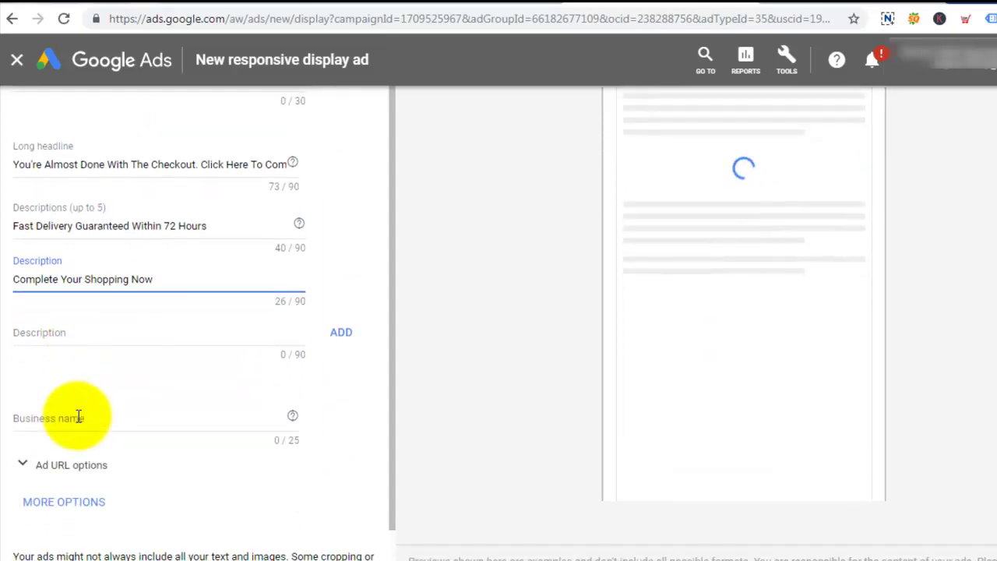
pyautogui.click(70, 418)
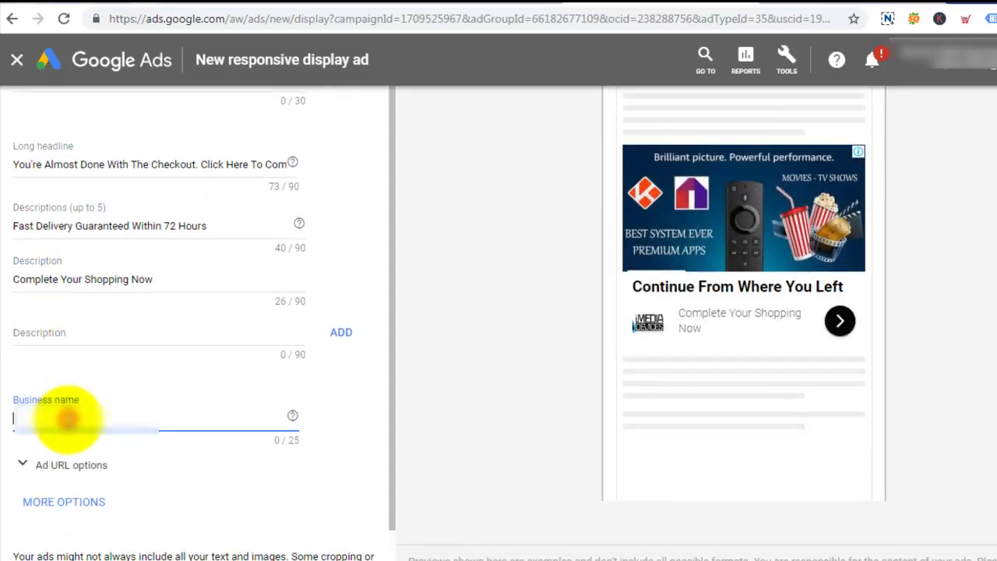
pyautogui.hotkey('ctrl', 'v')
pyautogui.scroll(-2, 69, 417)
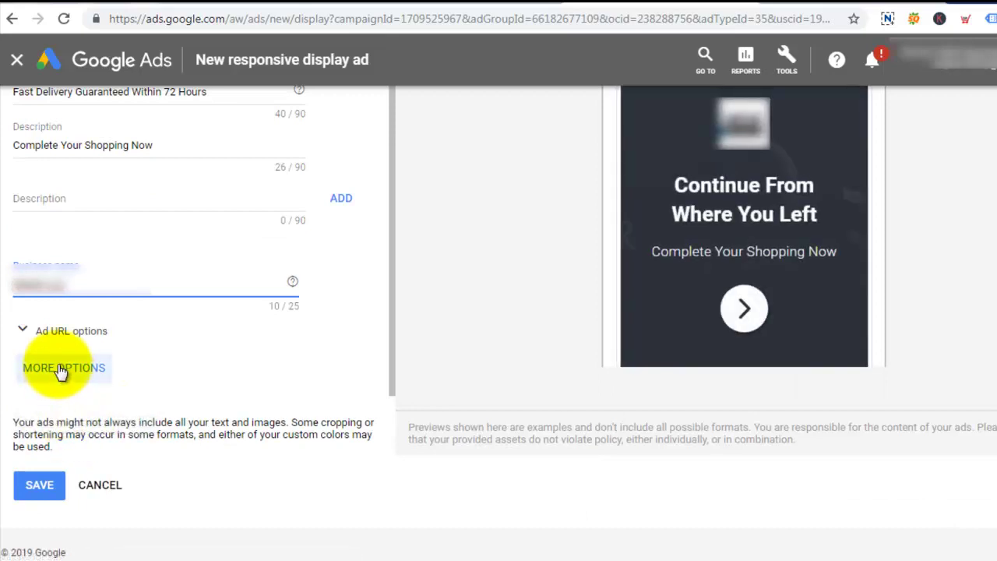
# Step: Leave More options unchanged and save the responsive display ad for review
pyautogui.click(61, 370)
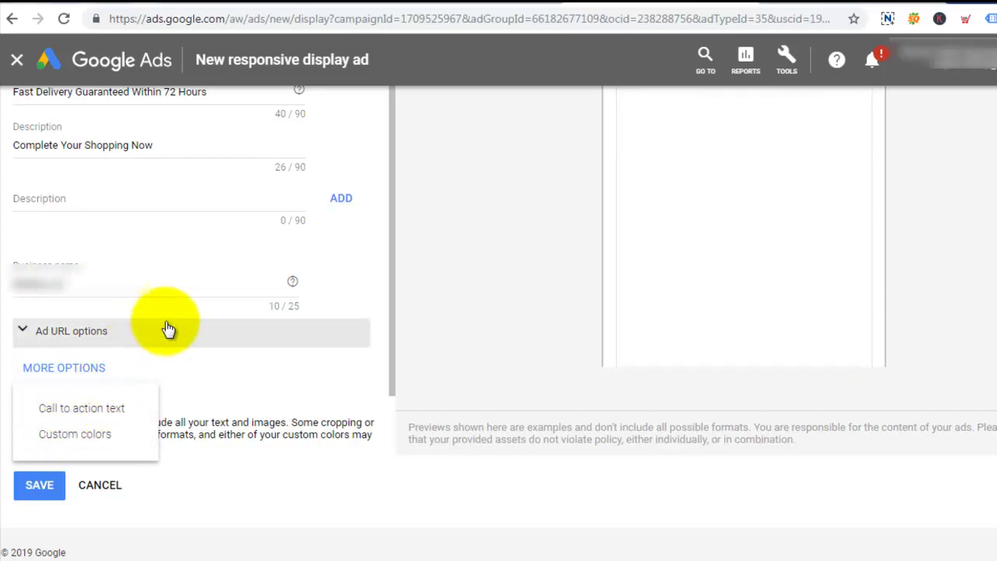
pyautogui.click(223, 358)
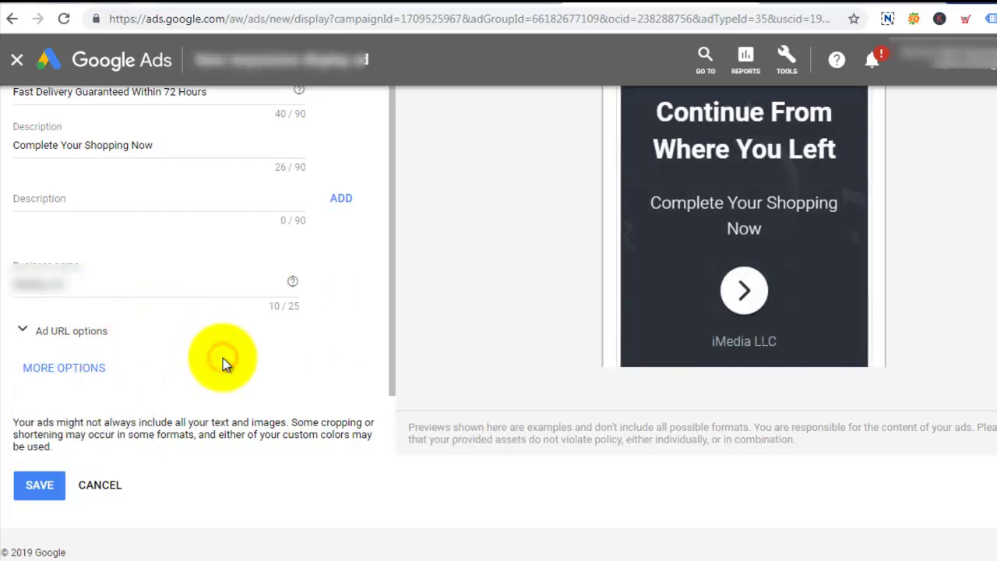
pyautogui.click(30, 481)
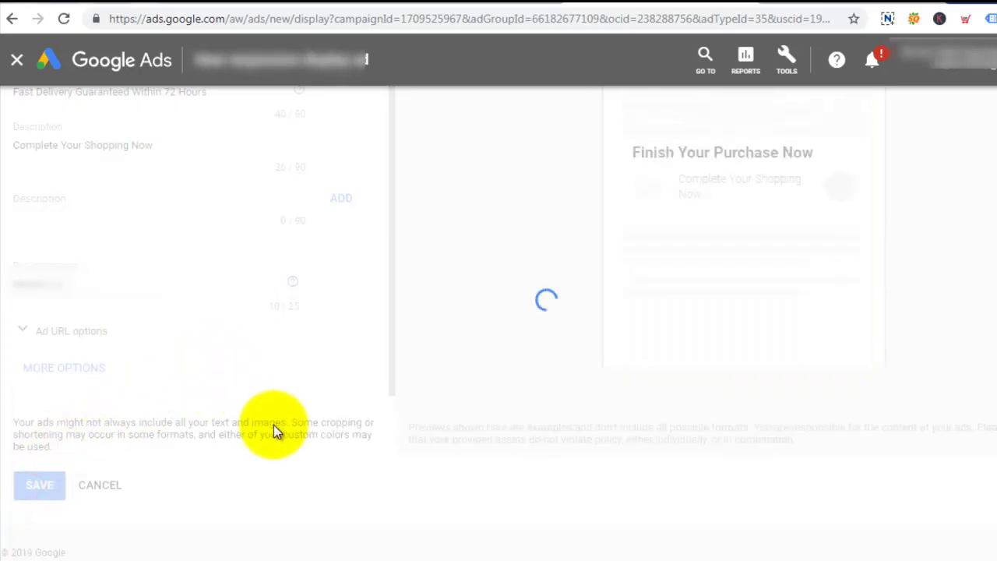
pyautogui.scroll(-2, 381, 379)
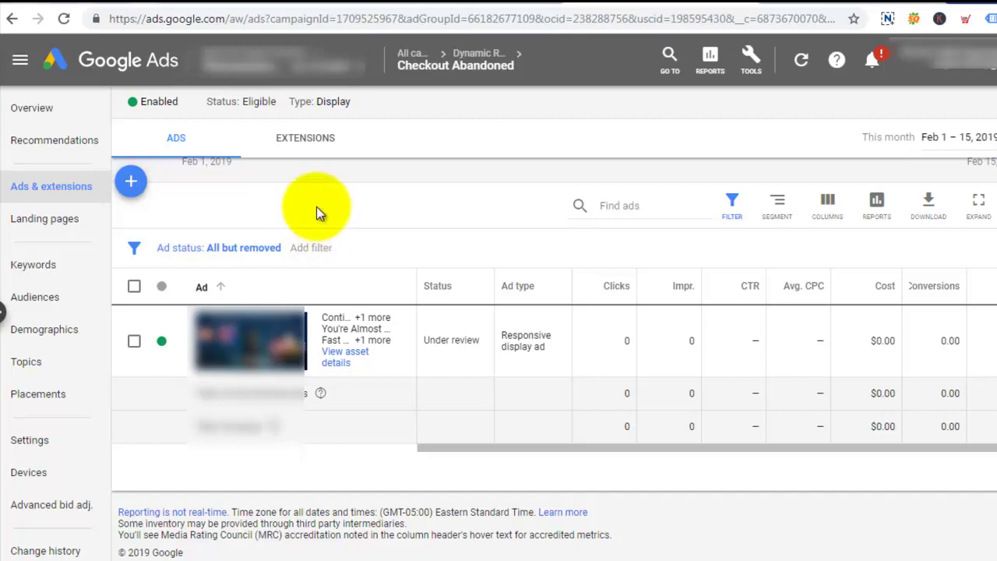
# Step: Go to the Audiences page of the Checkout Abandoned ad group
pyautogui.moveTo(514, 75)
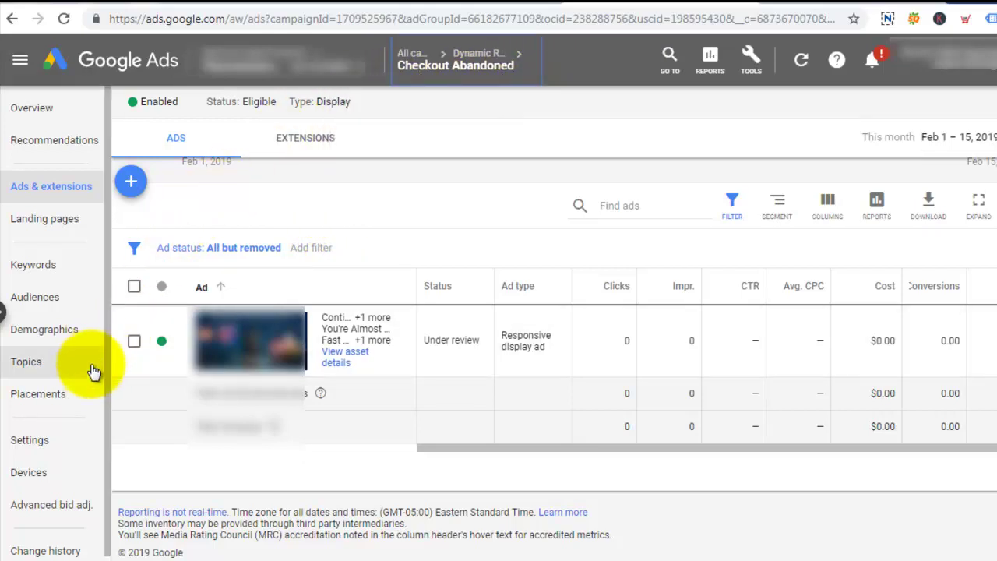
pyautogui.click(29, 296)
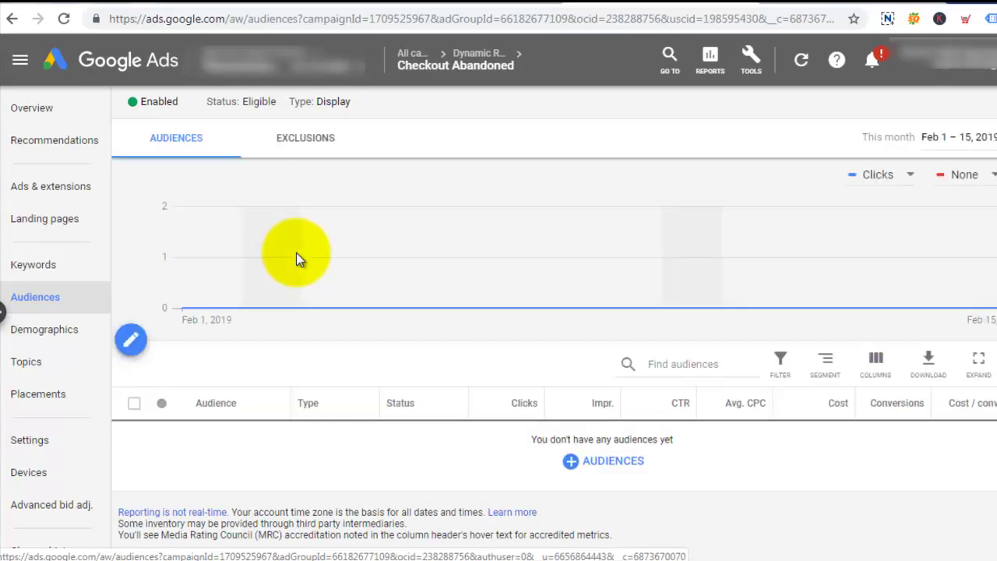
# Step: Select Checkout Abandoned under Browse > How they have interacted > Website visitors, and save
pyautogui.click(130, 339)
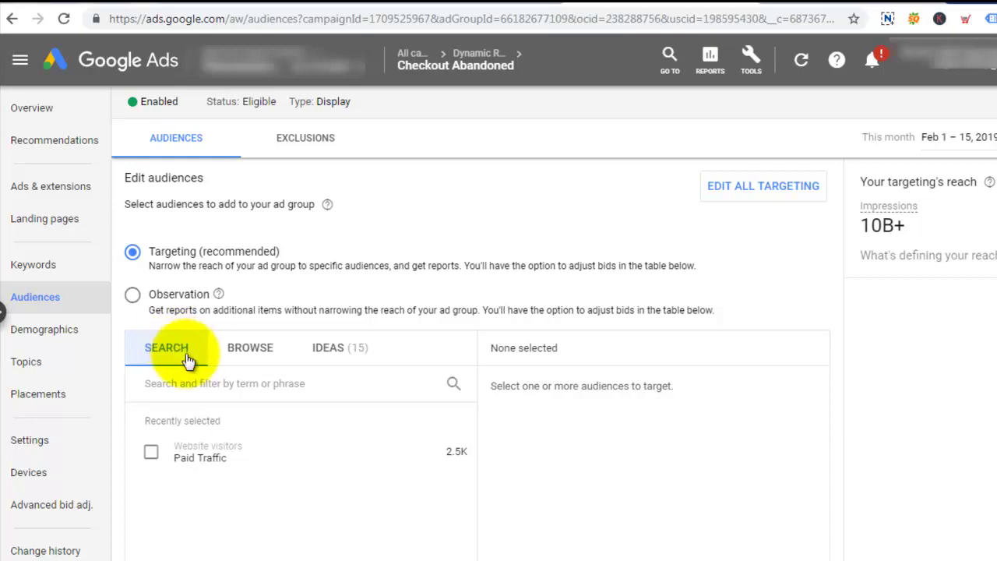
pyautogui.click(246, 348)
pyautogui.scroll(-1, 248, 347)
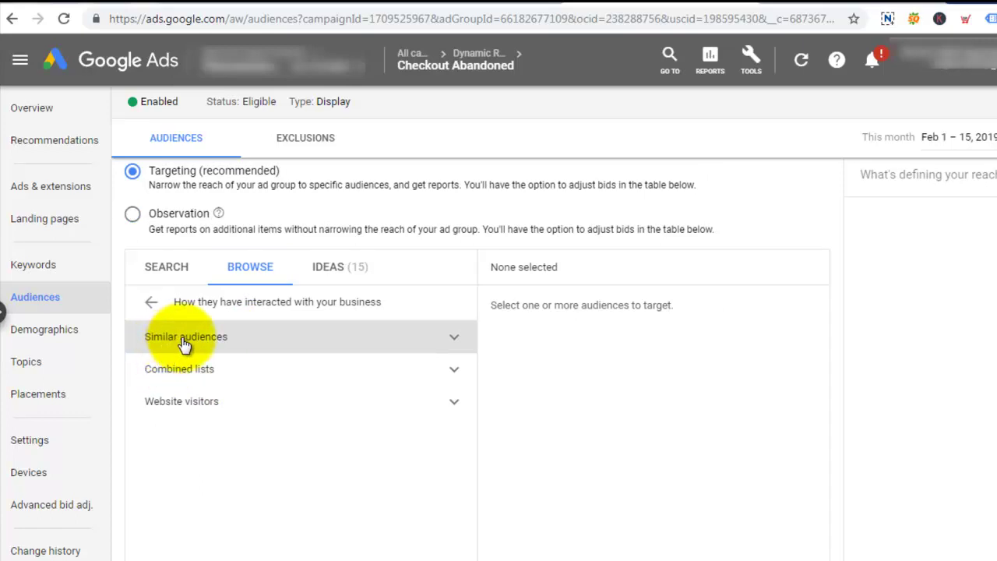
pyautogui.click(212, 407)
pyautogui.scroll(-2, 290, 385)
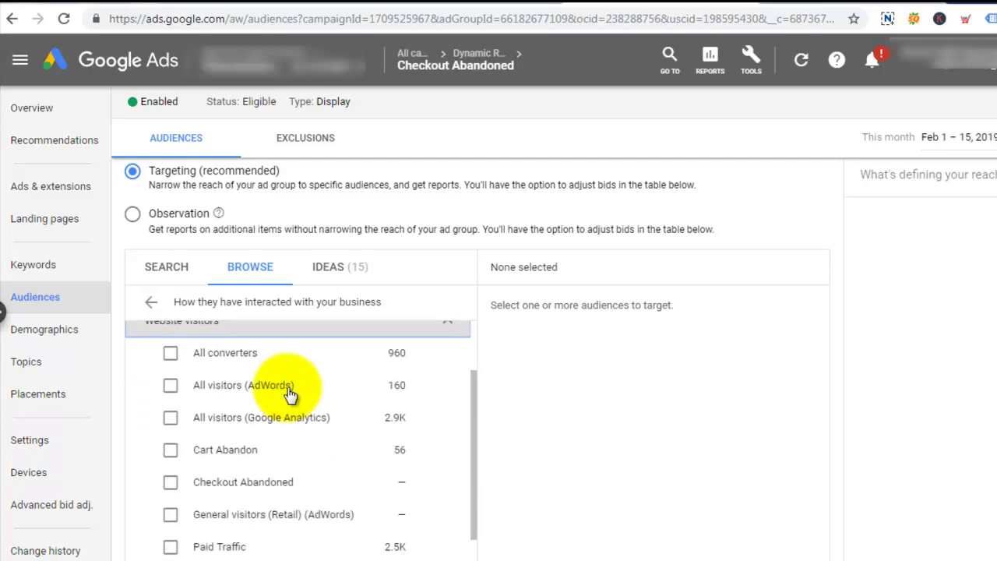
pyautogui.scroll(-5, 292, 373)
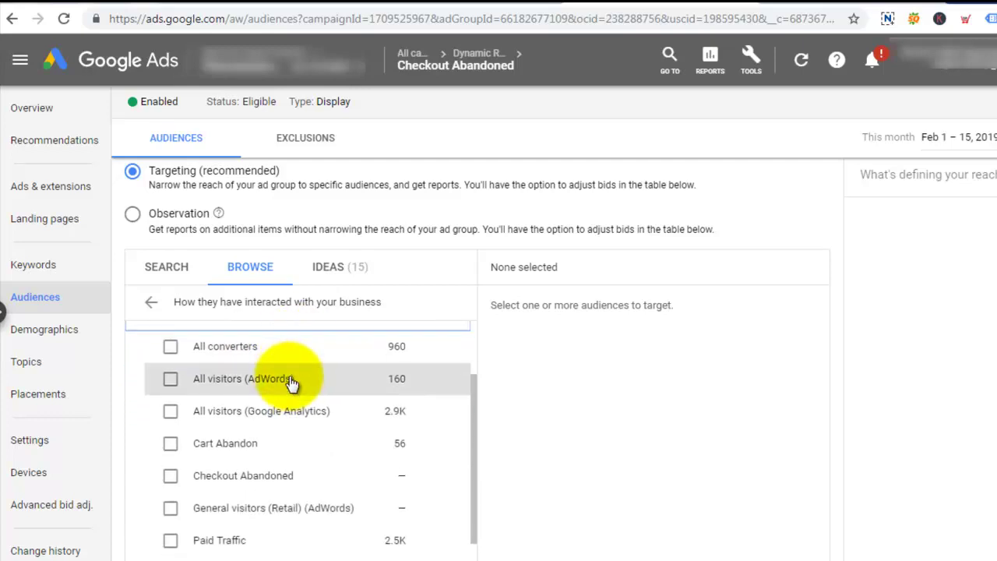
pyautogui.scroll(3, 290, 386)
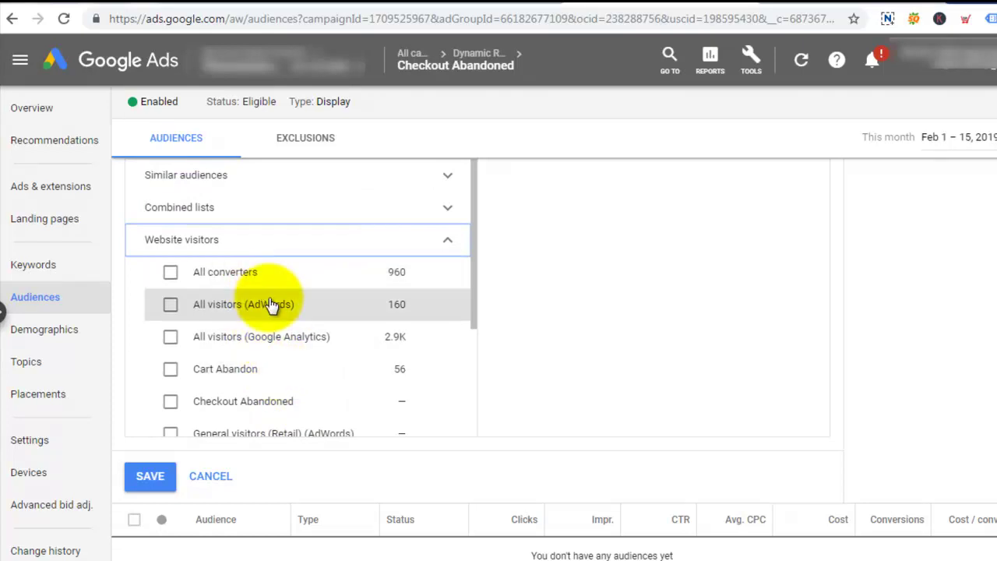
pyautogui.scroll(-1, 268, 305)
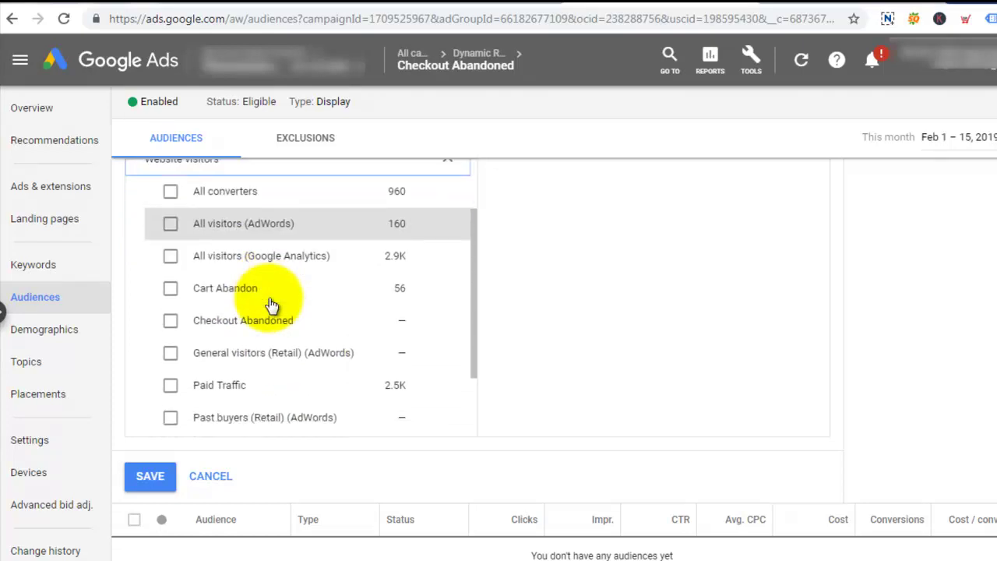
pyautogui.click(172, 325)
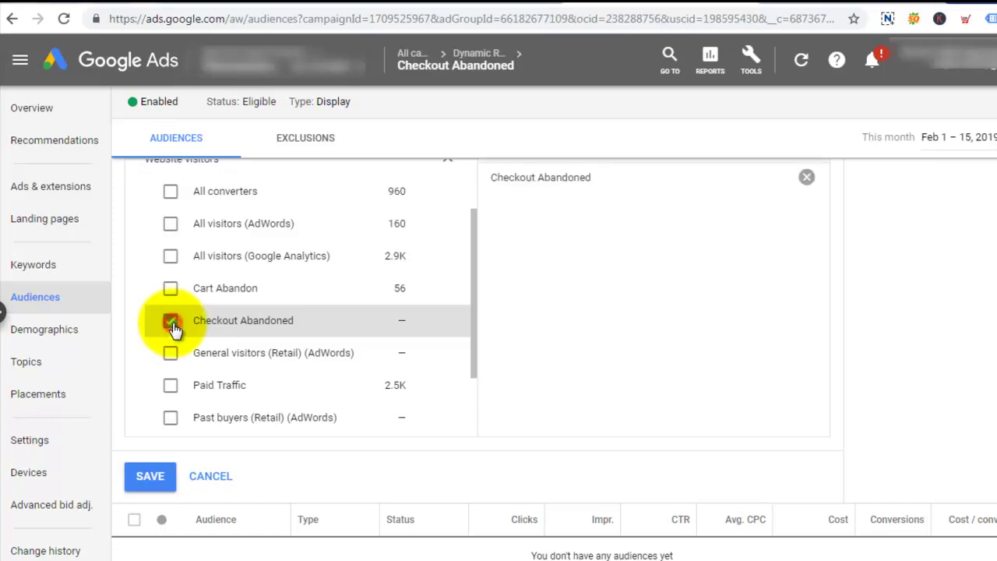
pyautogui.click(150, 477)
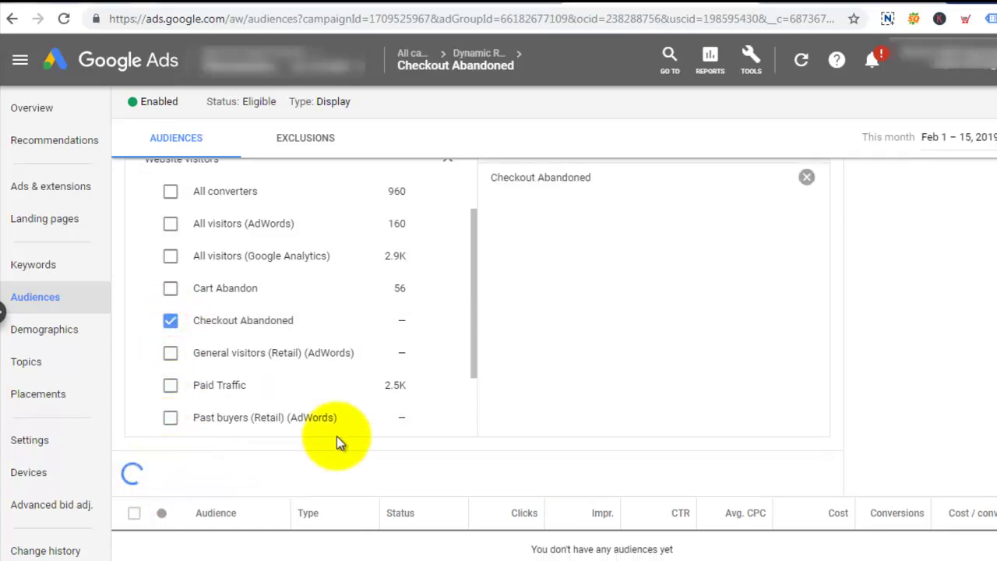